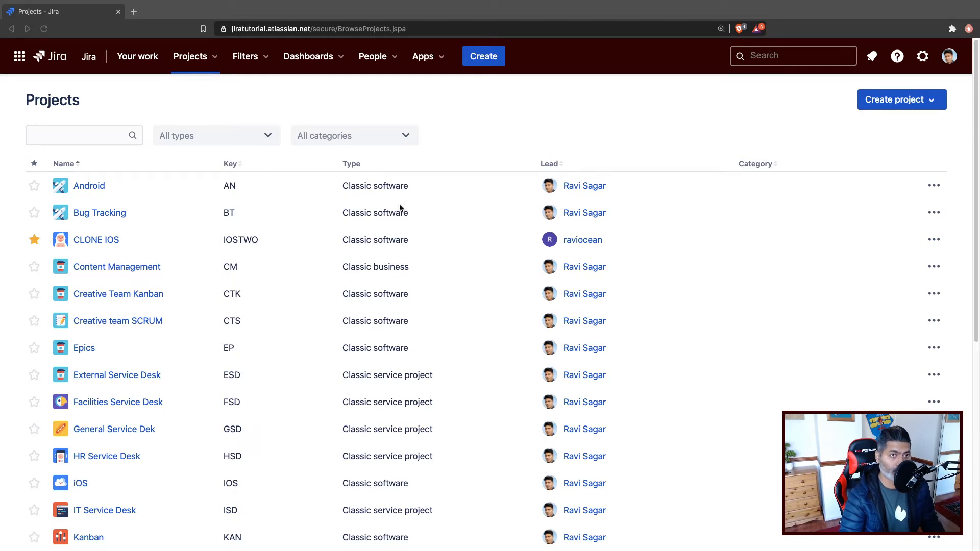
- Start creating a new project from the classic IT service management template
left_click(214, 58)
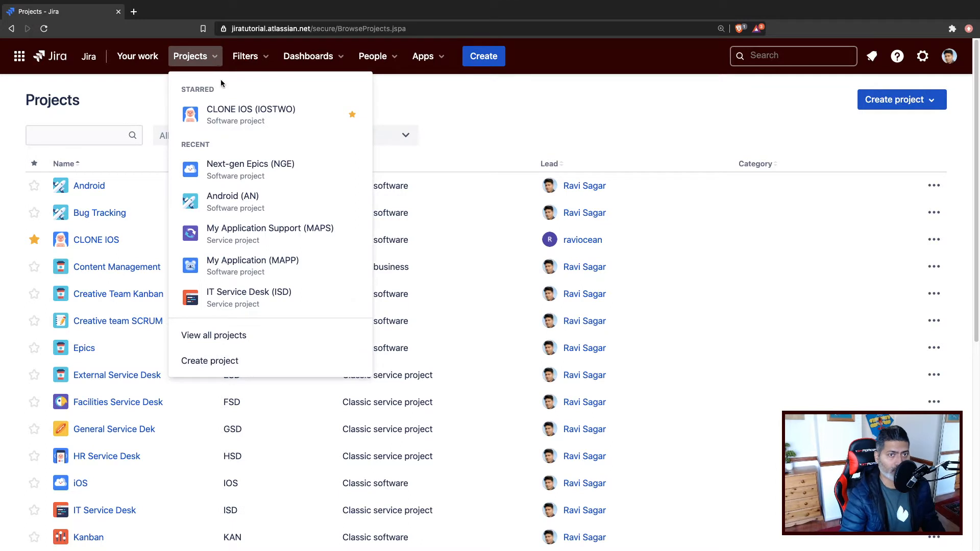
left_click(256, 358)
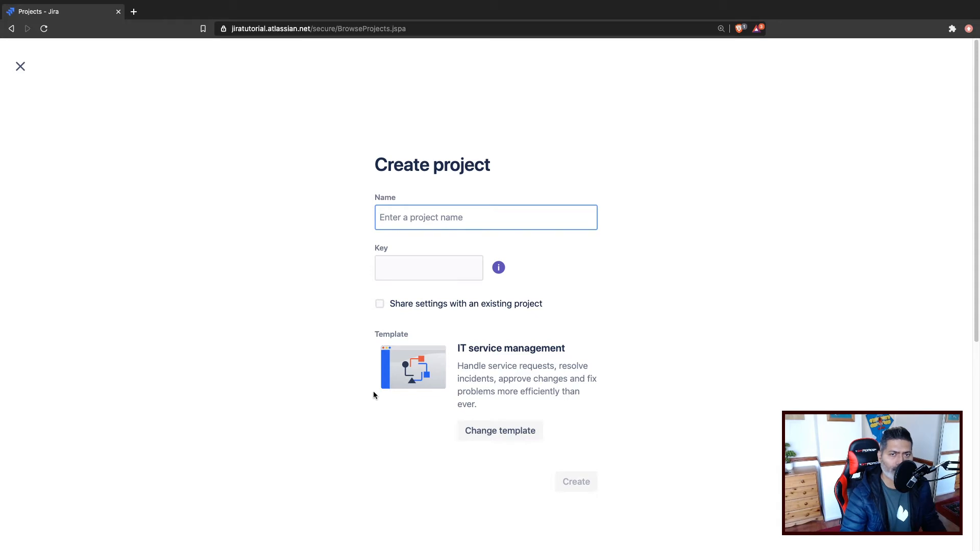
left_click(519, 437)
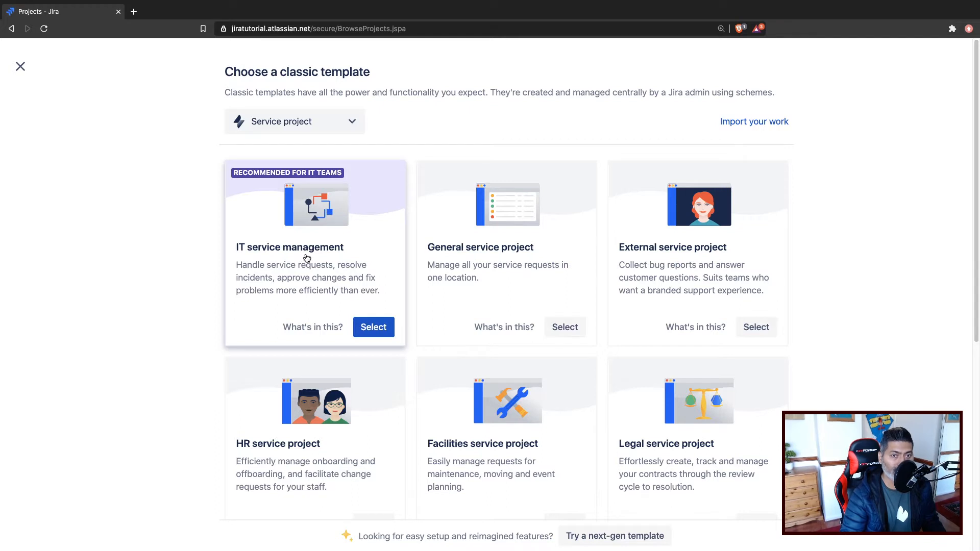
left_click(377, 332)
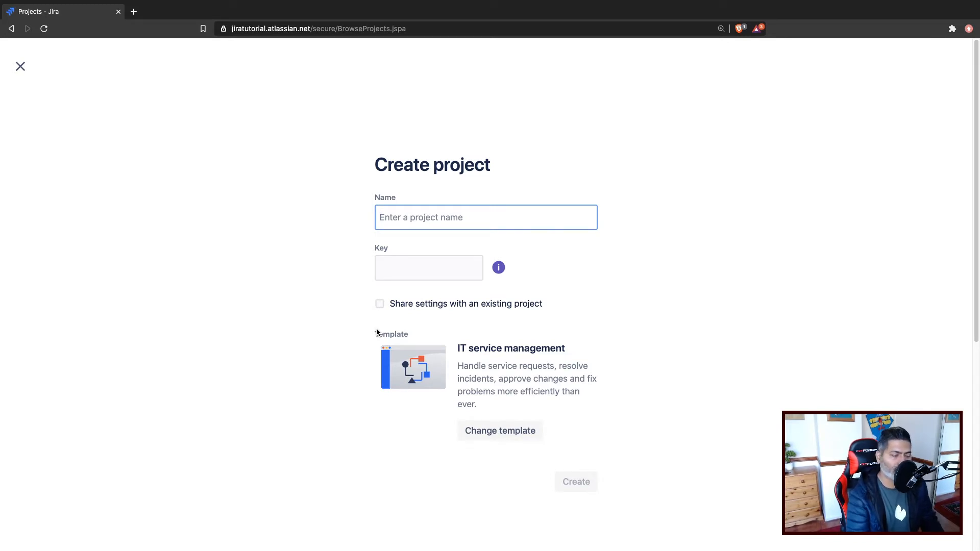
- Name the new project Jira Service Management ITSM and create it
type("ITSM")
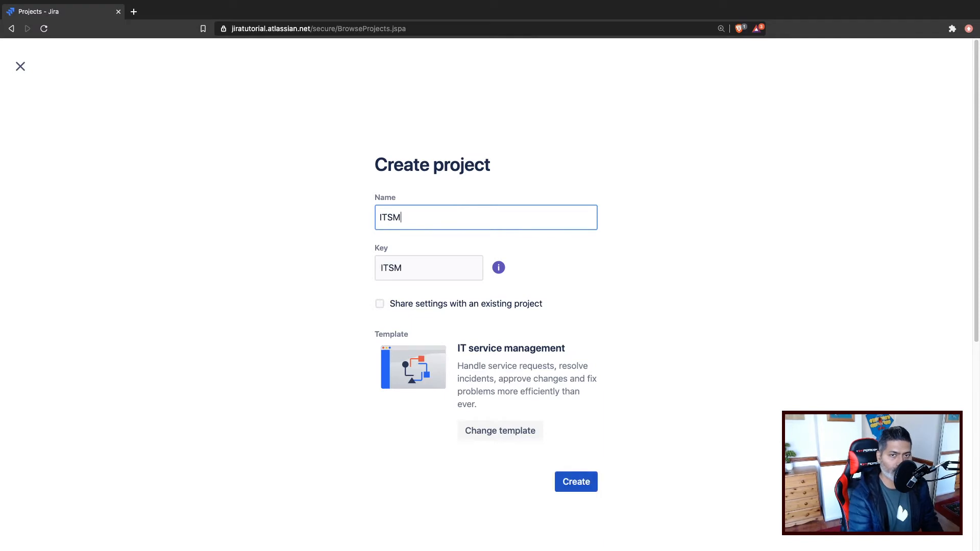
key("super+a")
type("J")
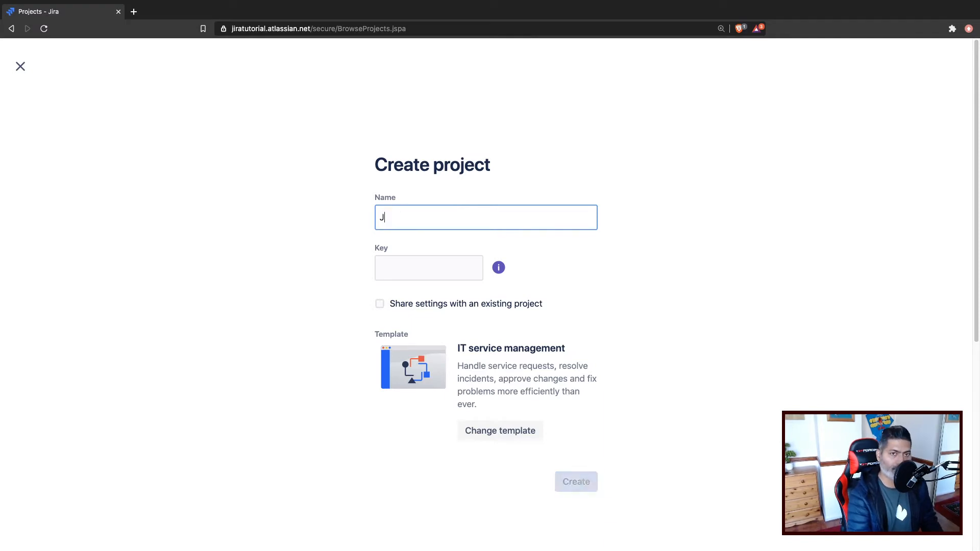
type("ira Service G")
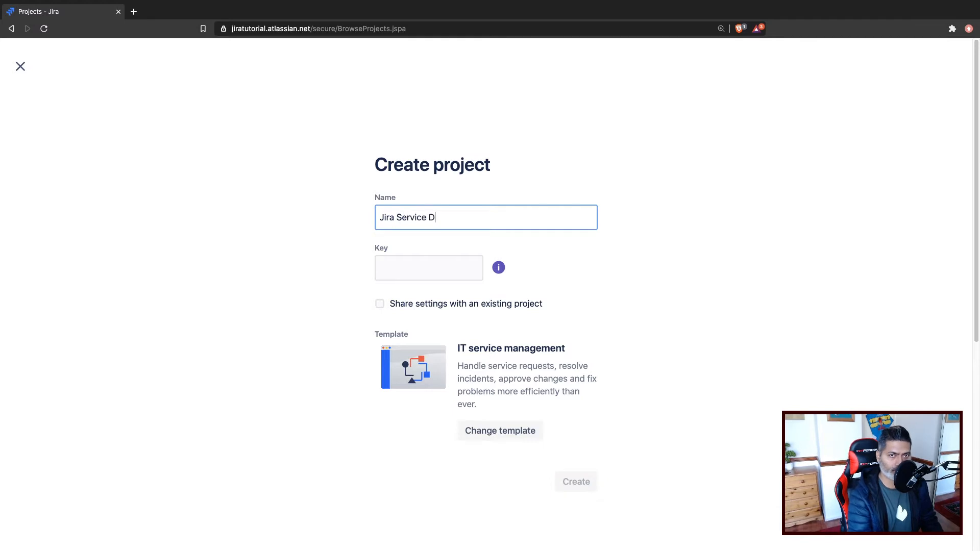
key("BackSpace")
type("M")
key("shift+Tab")
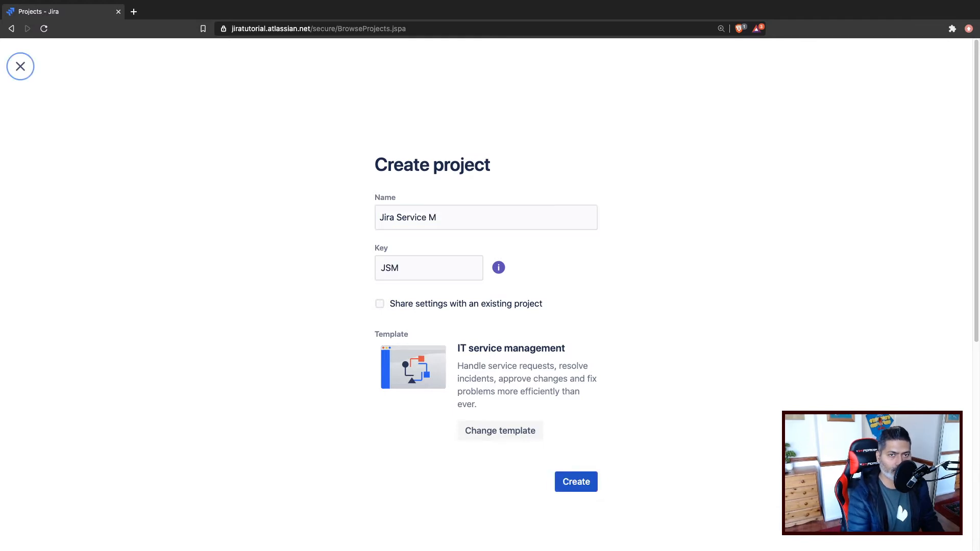
key("Tab")
key("Right")
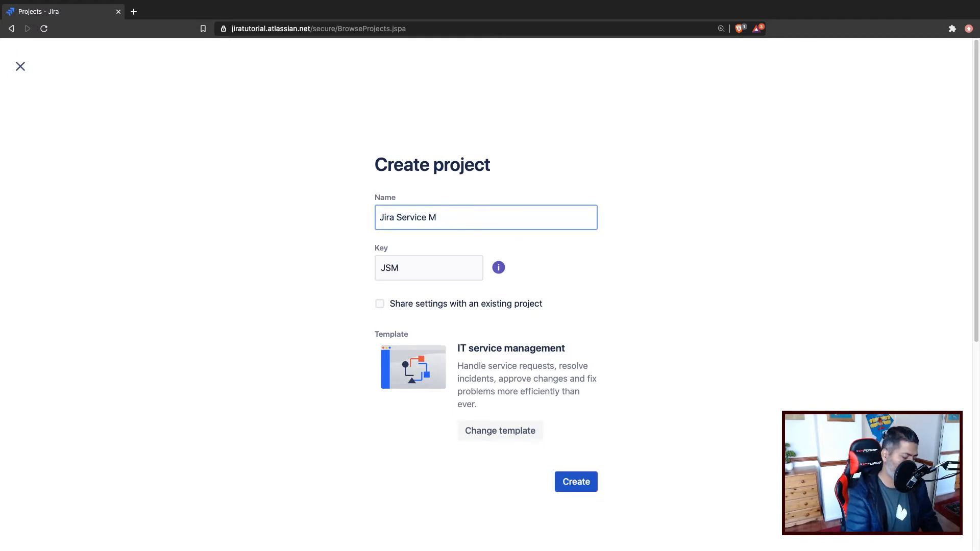
type("anagement")
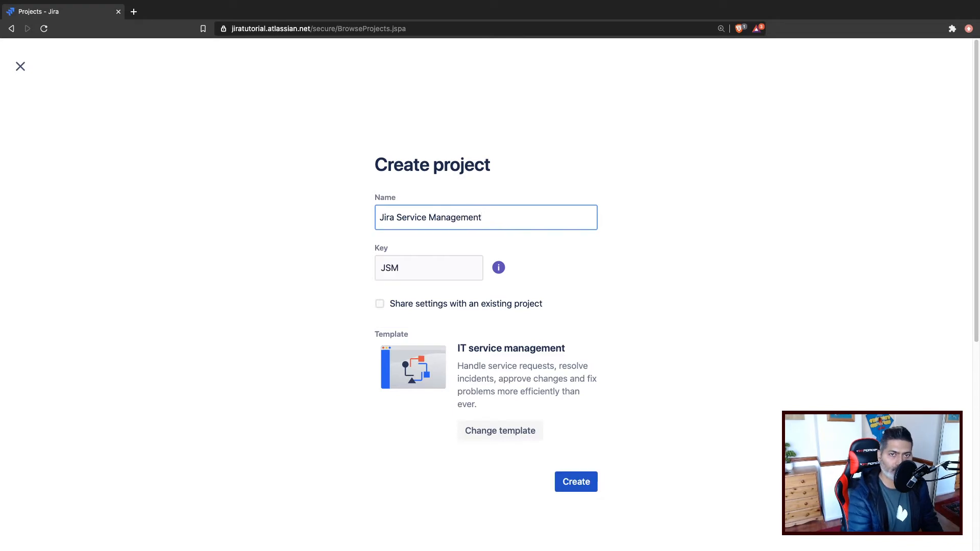
type(" IT SM")
key("Left")
key("Left")
key("BackSpace")
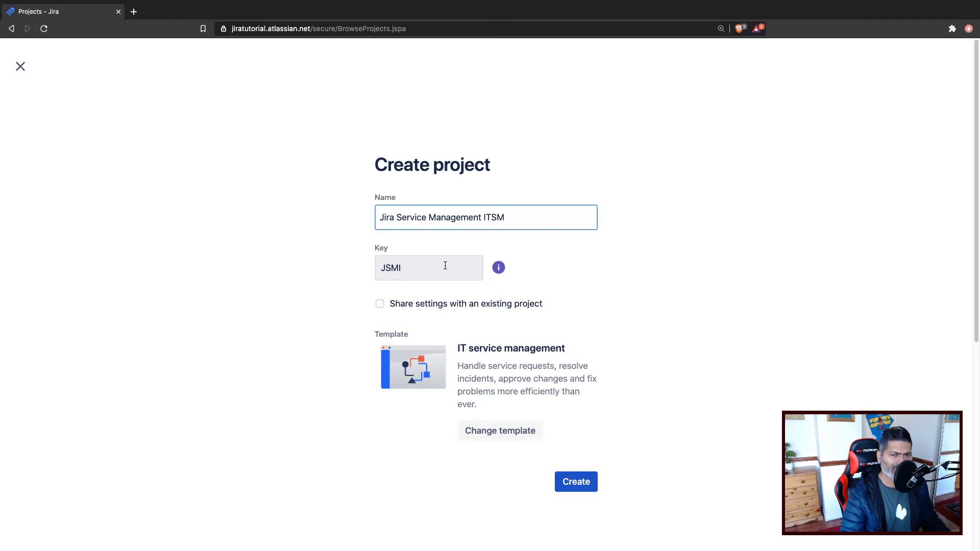
left_click(577, 481)
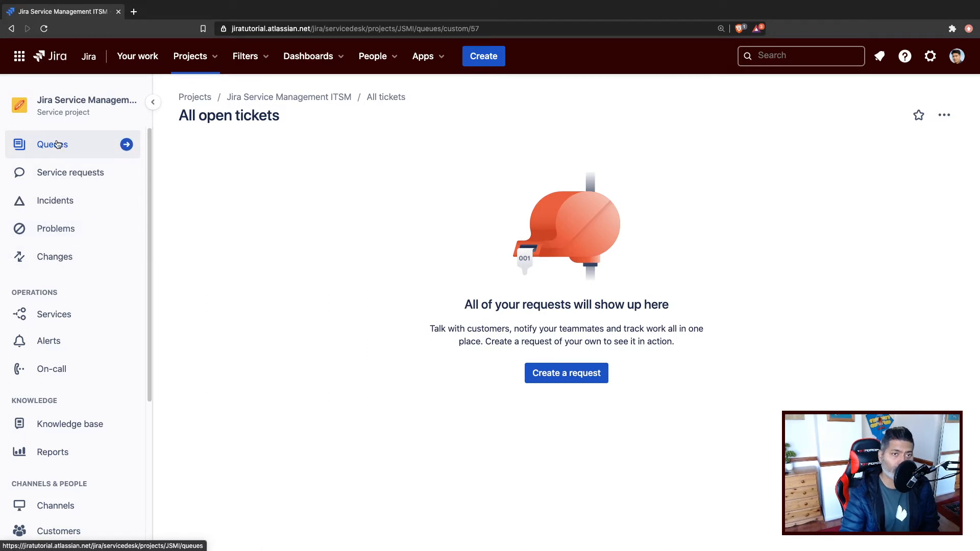
- Examine the project's queues for all tickets, service requests and incidents, including the form for a new incident queue
left_click(88, 148)
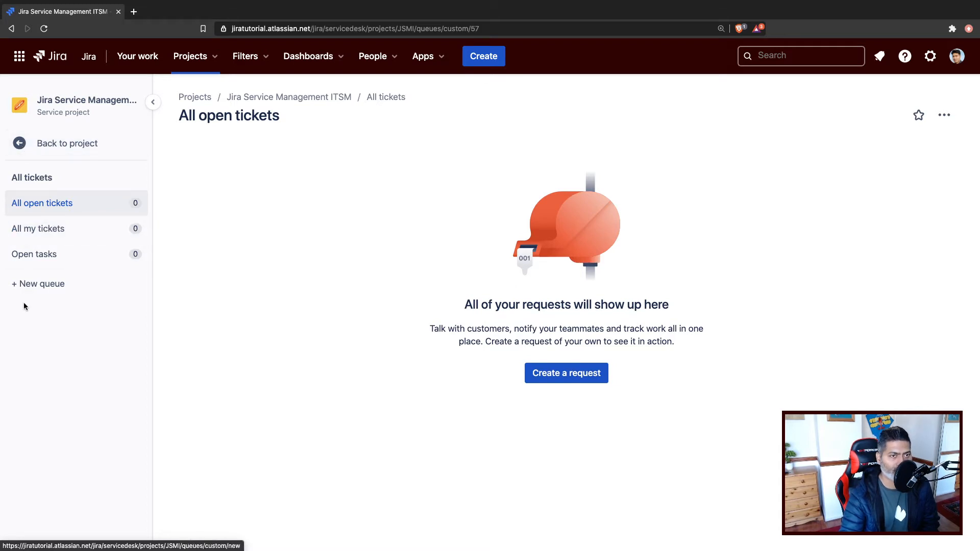
left_click(23, 147)
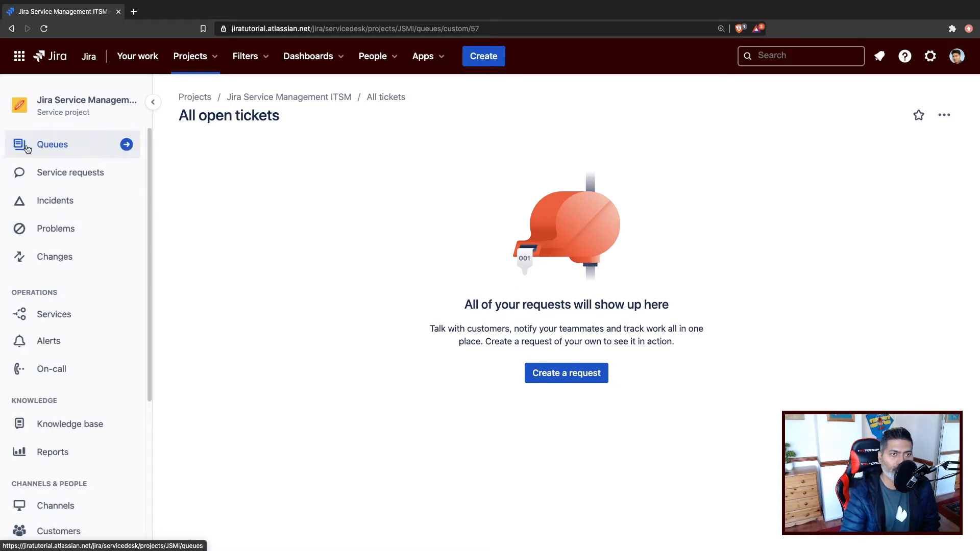
left_click(70, 179)
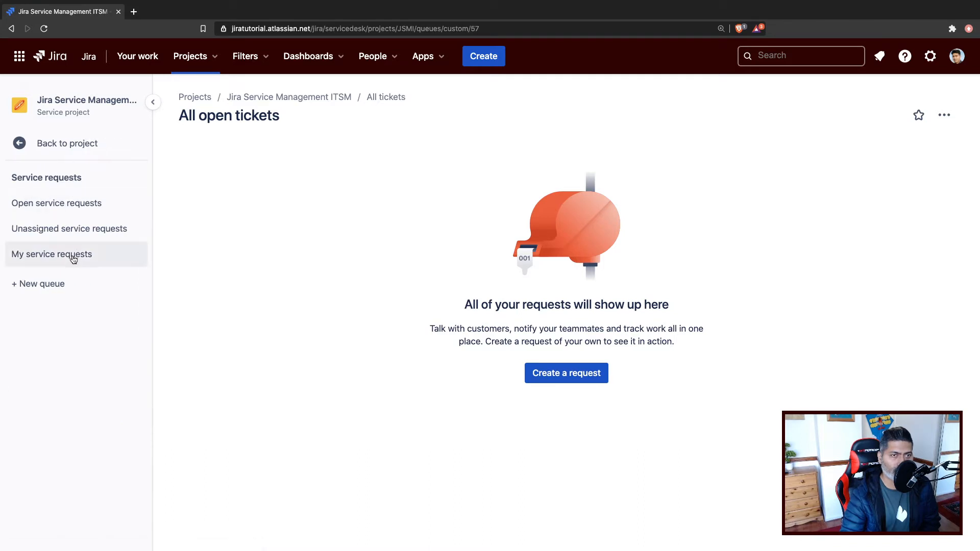
left_click(24, 145)
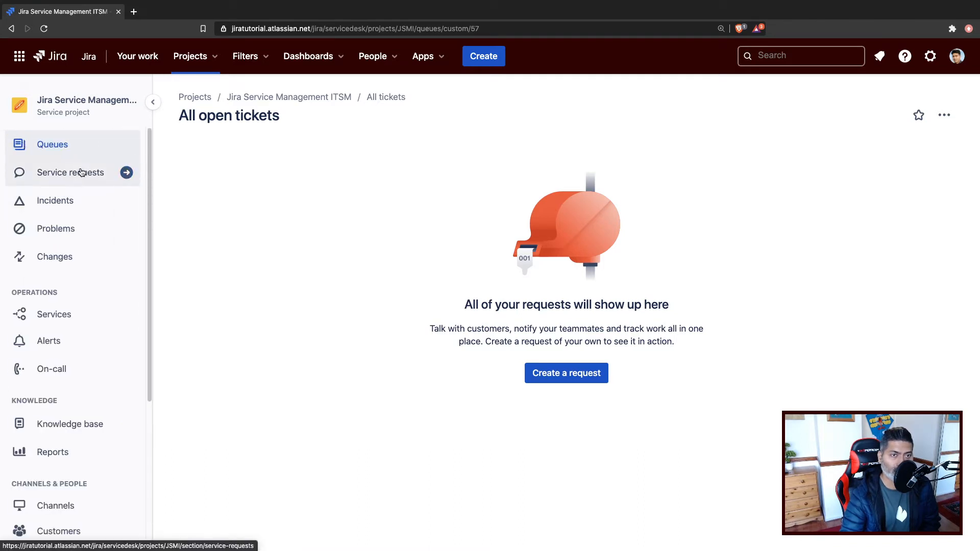
left_click(74, 200)
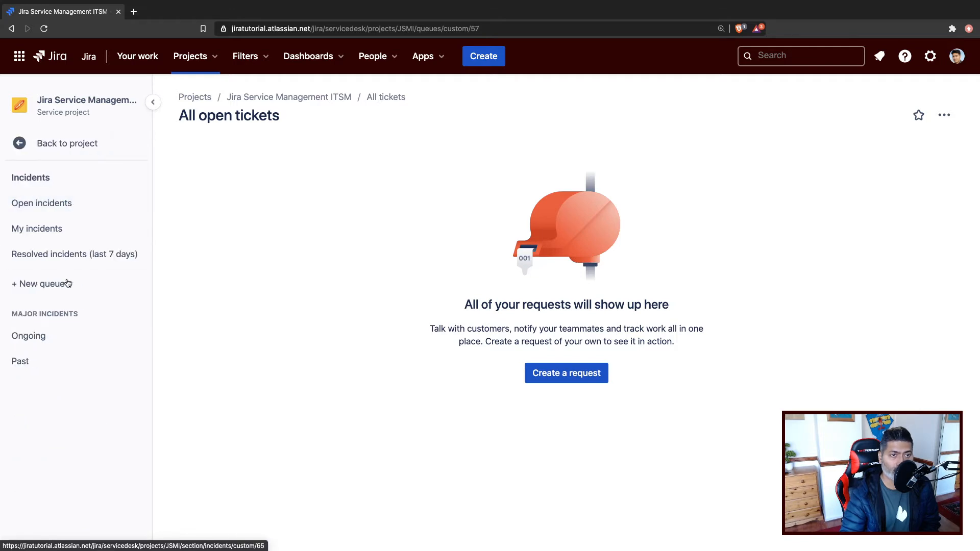
left_click(19, 144)
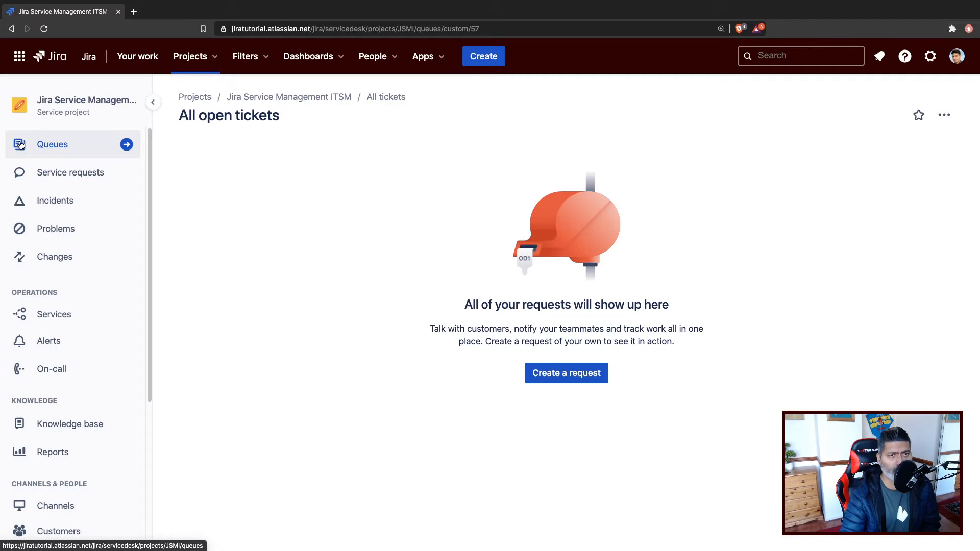
left_click(73, 204)
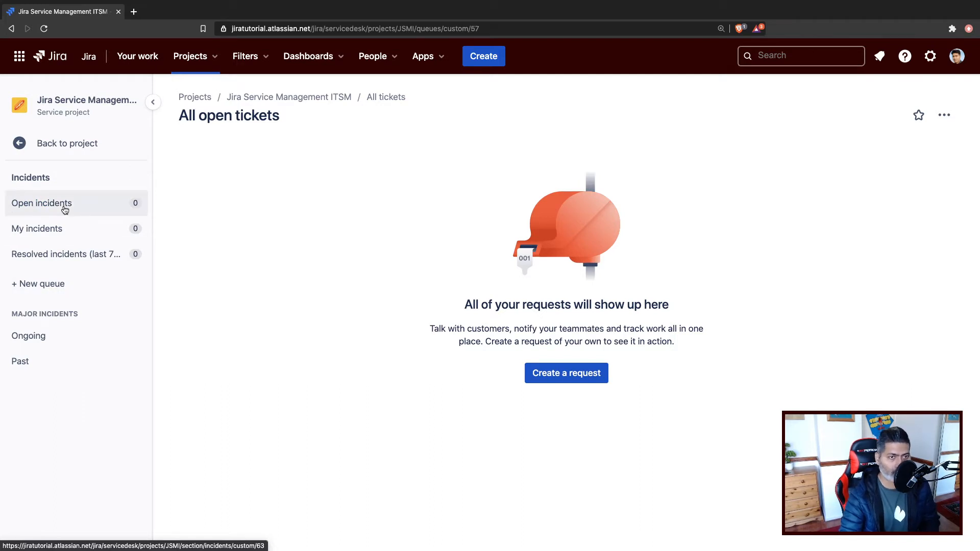
left_click(58, 289)
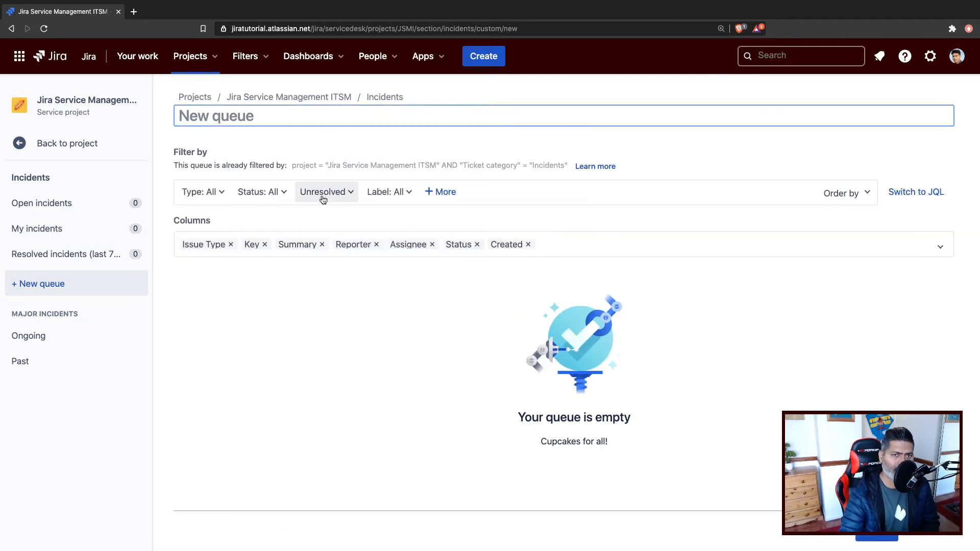
left_click(22, 148)
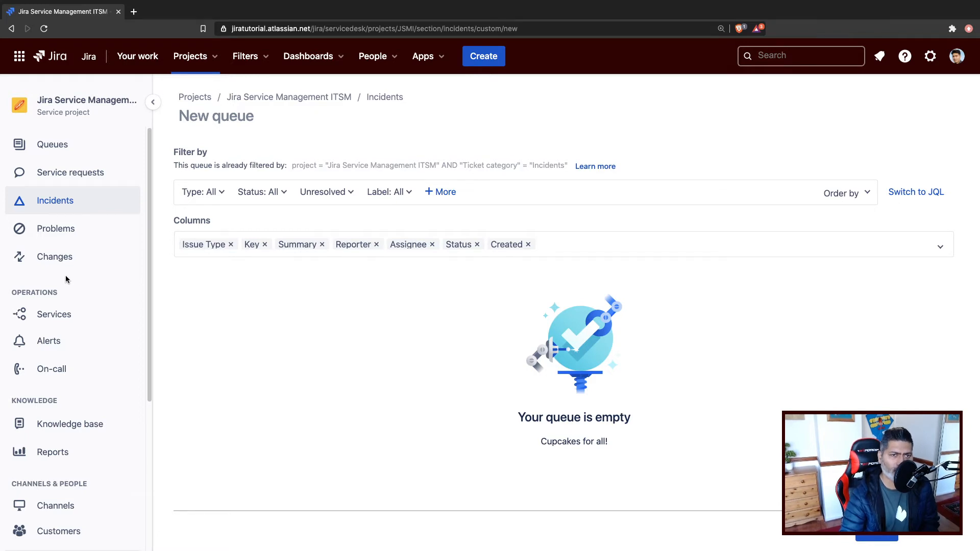
- Add a new service to the project's Services and name it Service 1
left_click(63, 316)
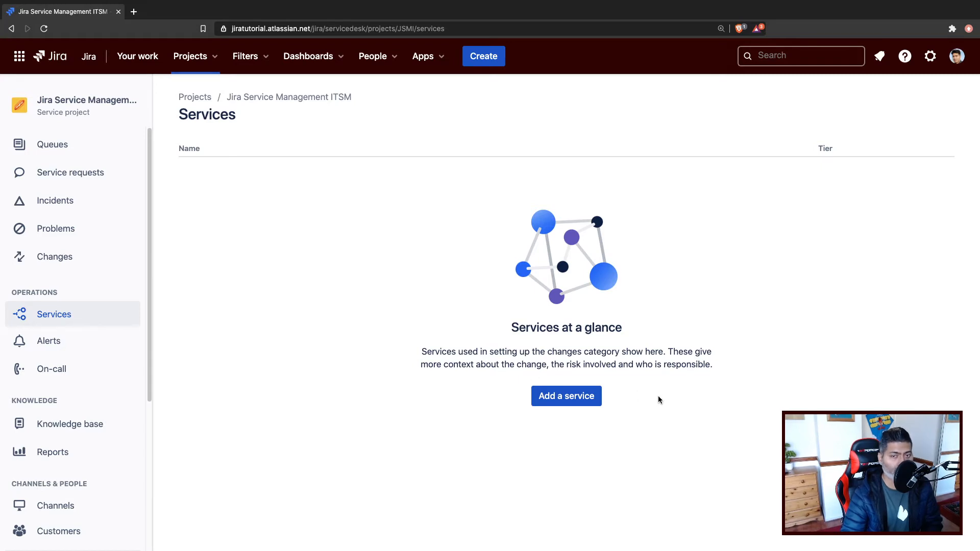
left_click(573, 397)
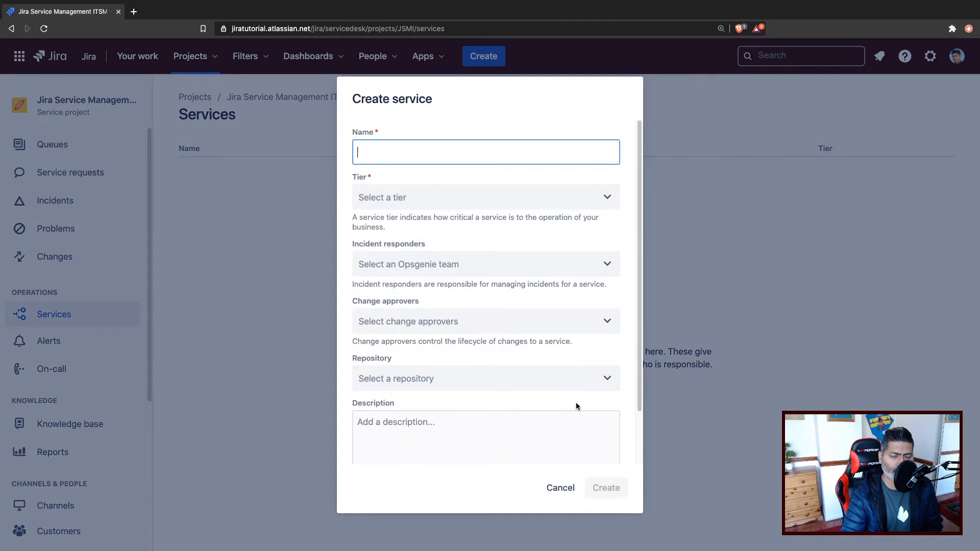
left_click(562, 489)
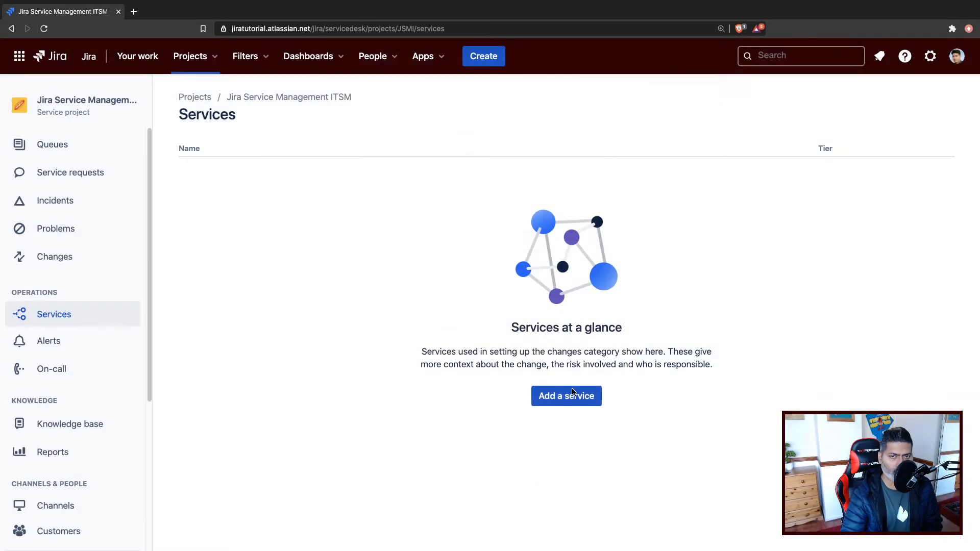
left_click(572, 395)
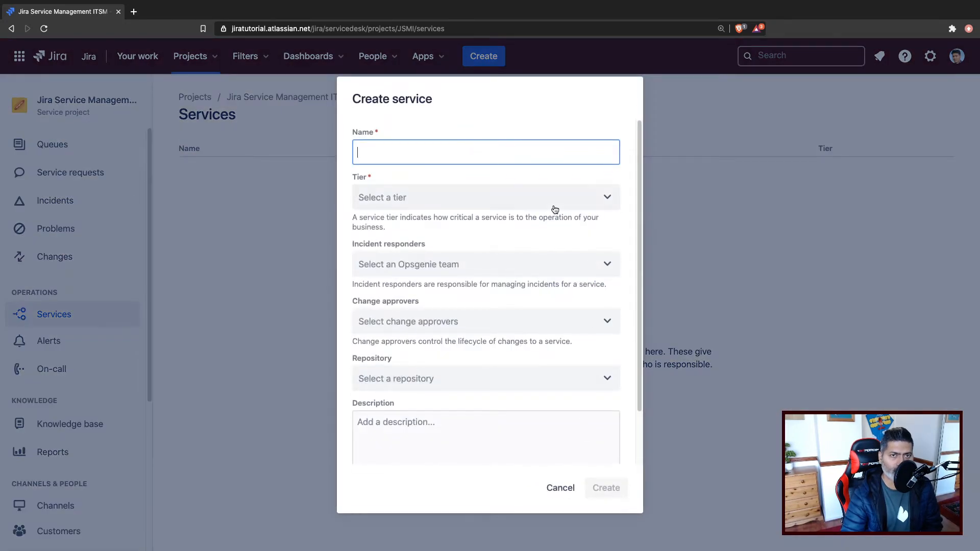
left_click(603, 197)
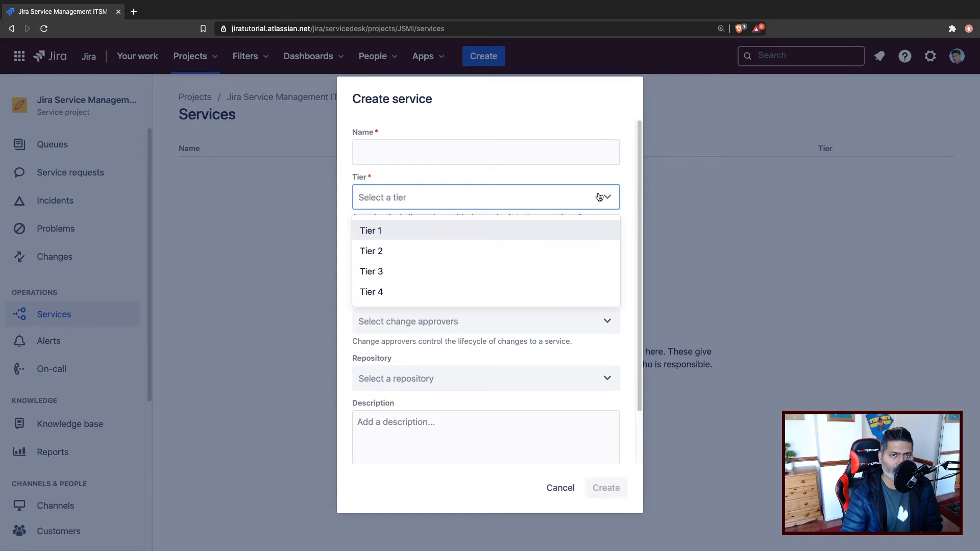
left_click(458, 179)
left_click(463, 152)
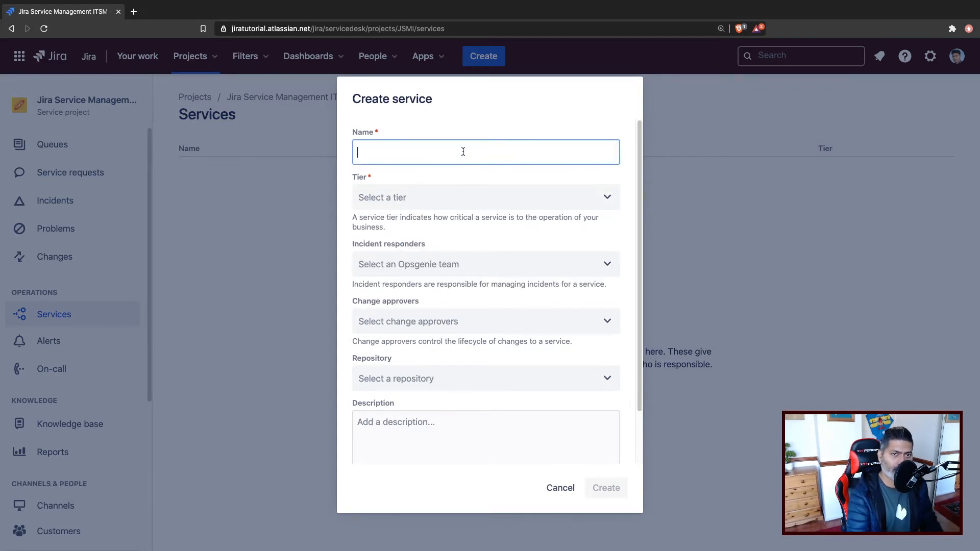
type("Service")
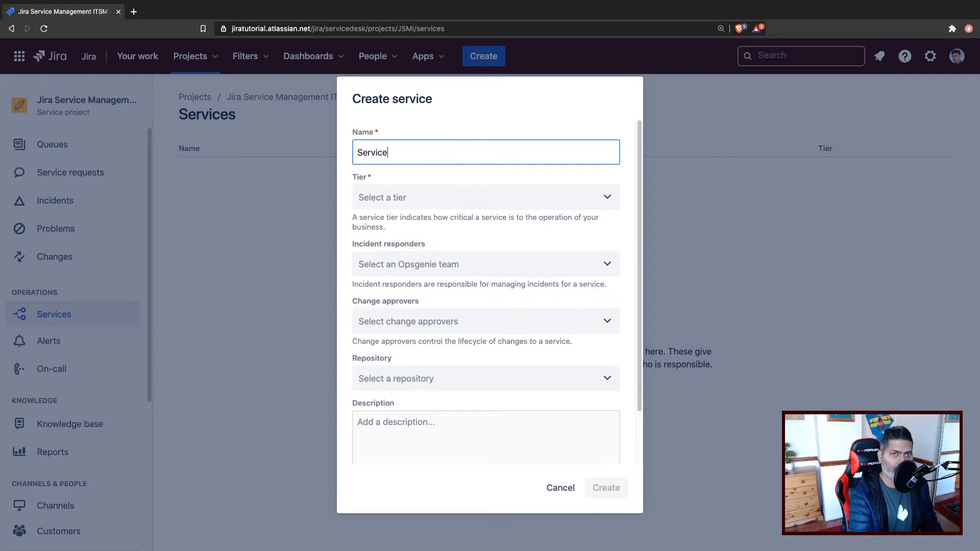
key("XF86MonBrightnessUp")
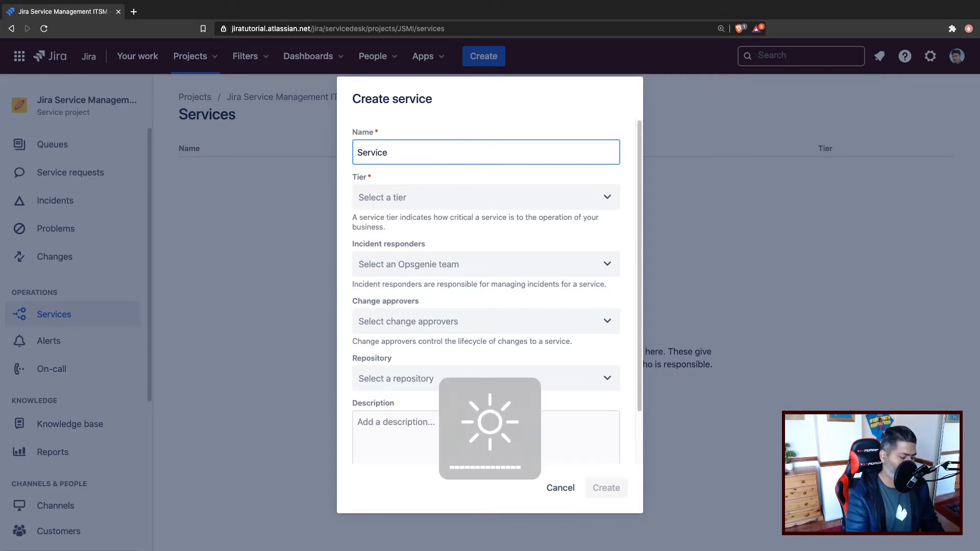
type("1")
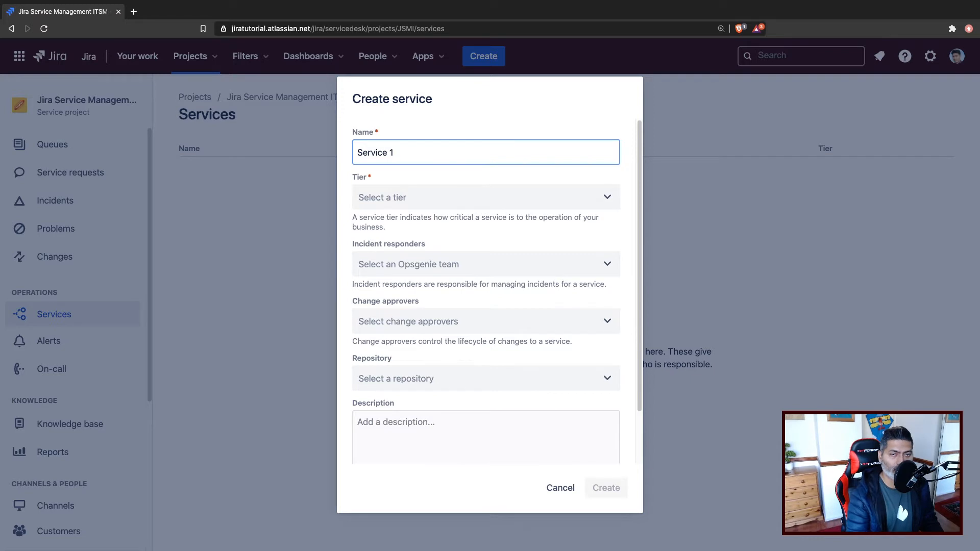
- Set the new service's tier to Tier 2 and review the other available tiers
left_click(448, 202)
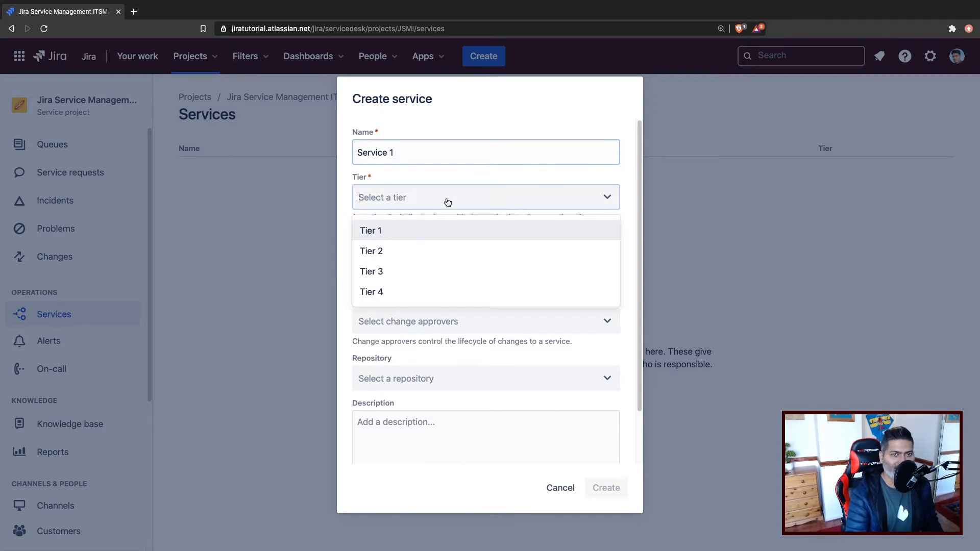
left_click(415, 246)
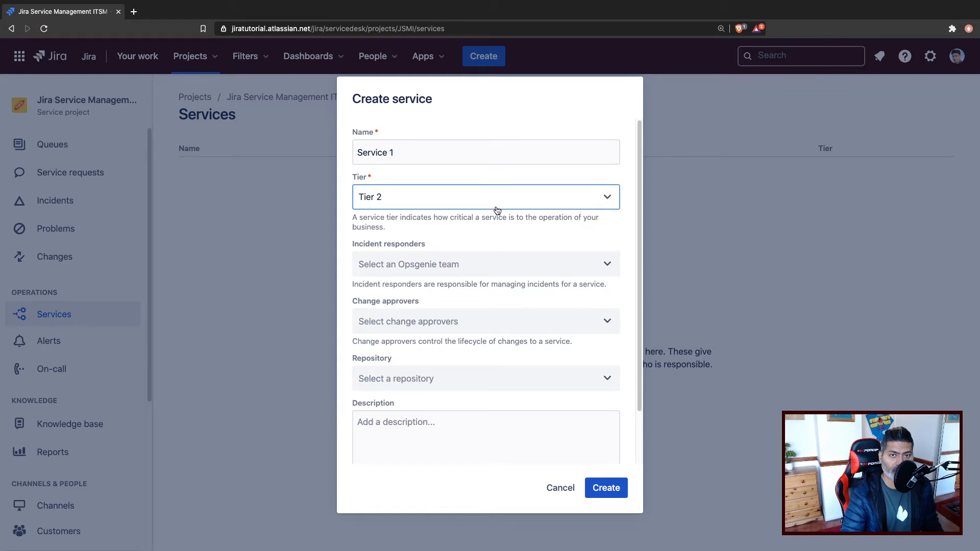
left_click(536, 201)
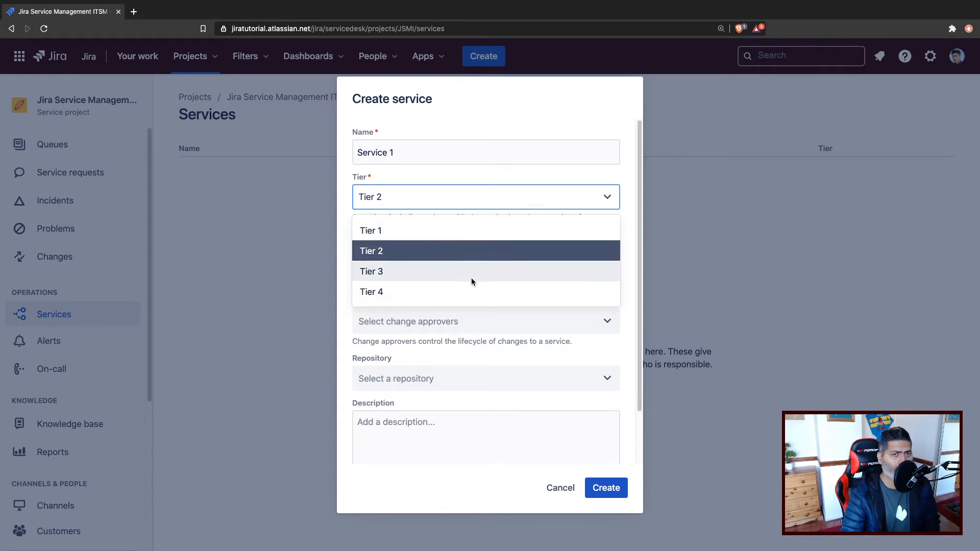
left_click(626, 230)
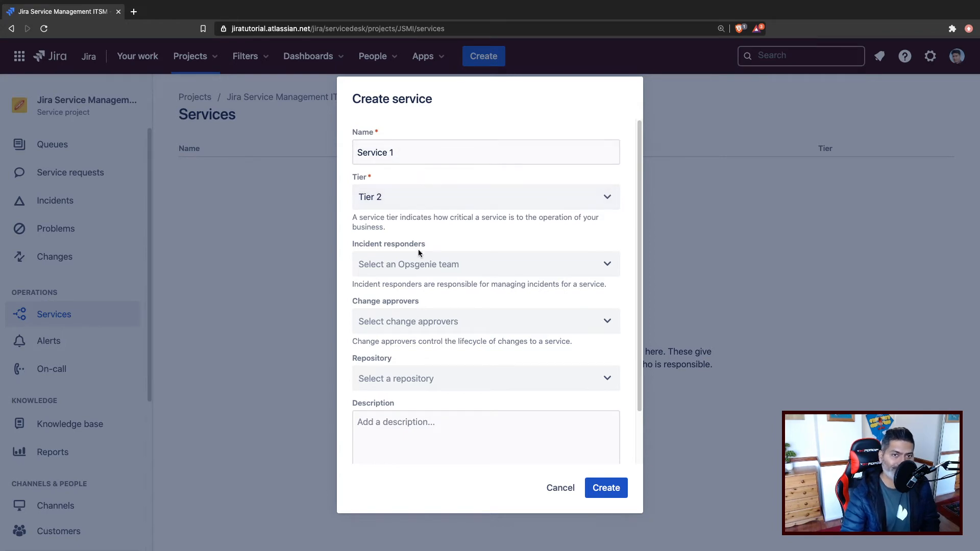
- Check the service's incident responders options and open the Opsgenie Teams page to add a new team
left_click(420, 269)
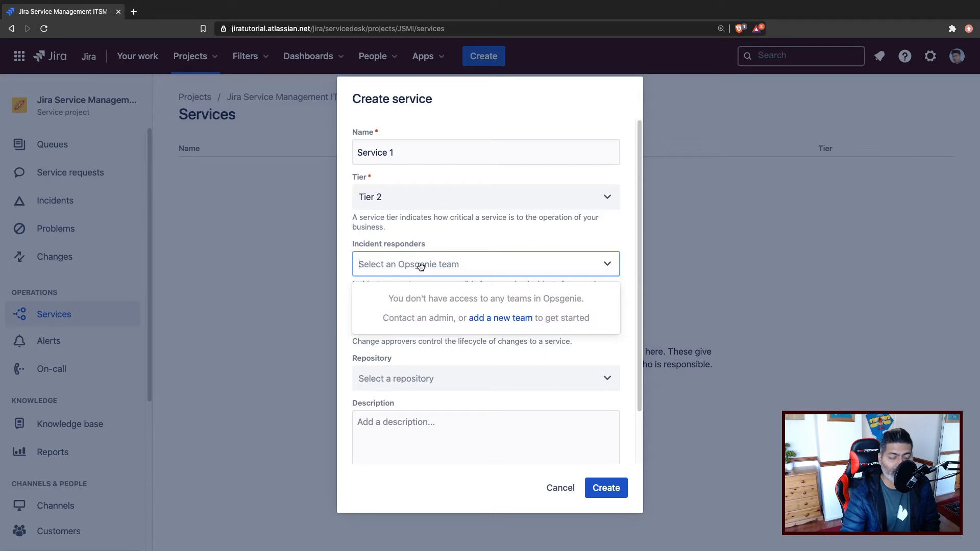
left_click(453, 224)
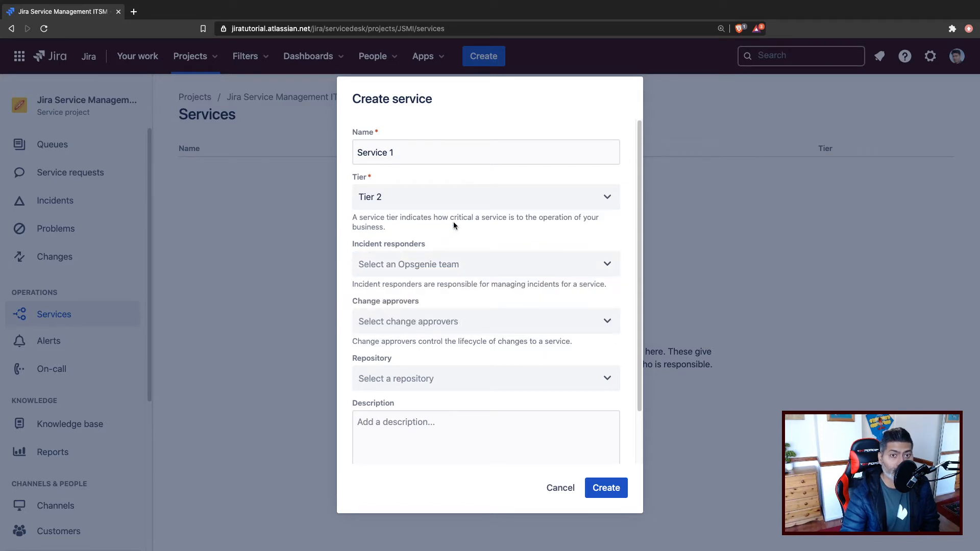
left_click(503, 264)
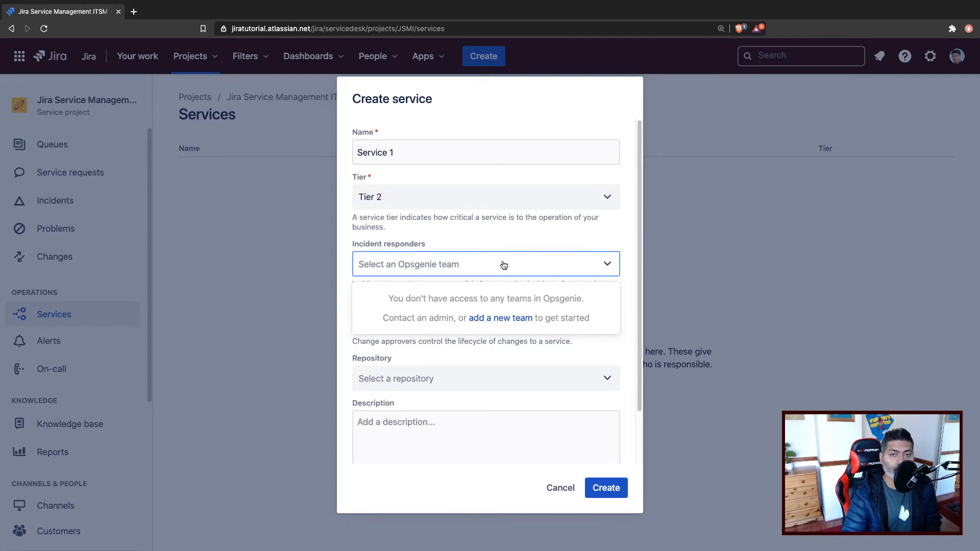
right_click(508, 319)
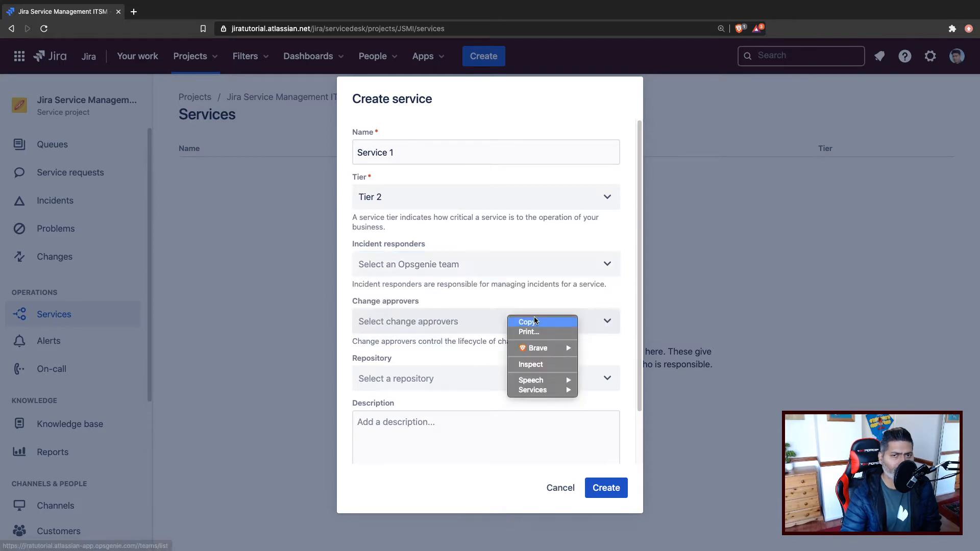
left_click(472, 284)
left_click(506, 271)
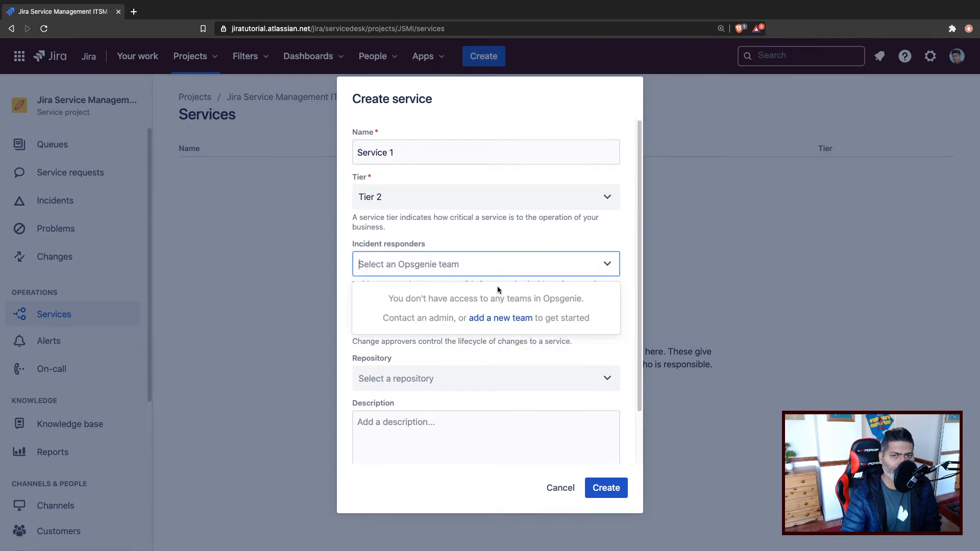
left_click(486, 319)
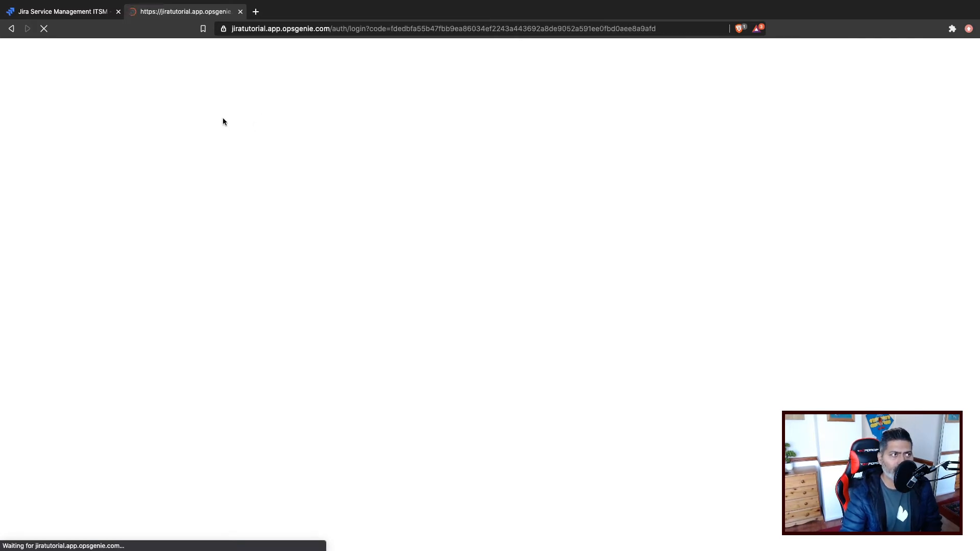
left_click(79, 14)
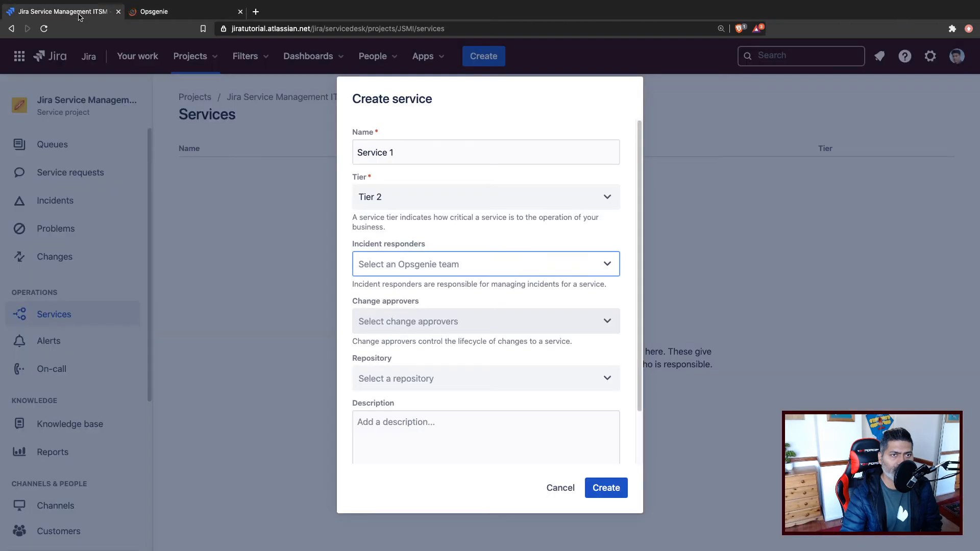
left_click(173, 14)
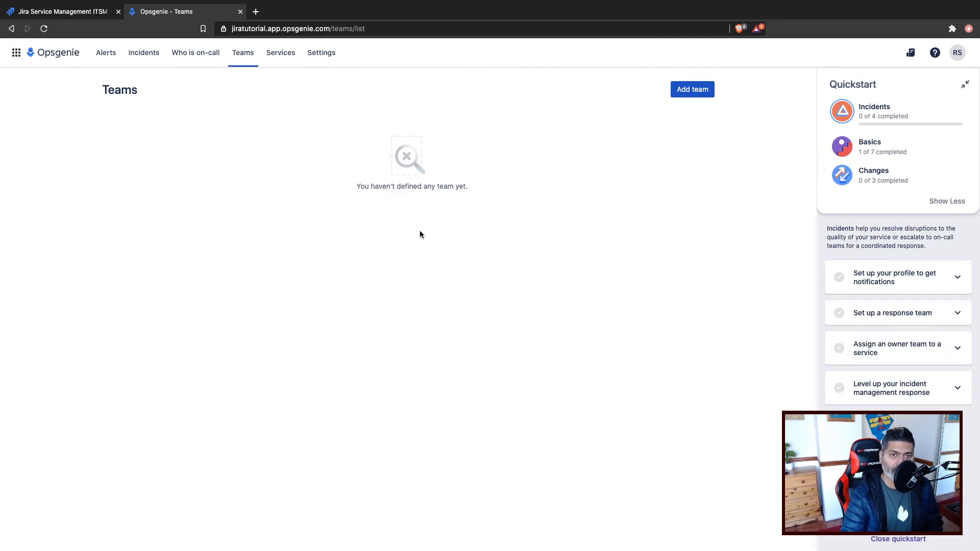
- Find Opsgenie among the products on atlassian.com and examine its pricing plans
left_click(255, 12)
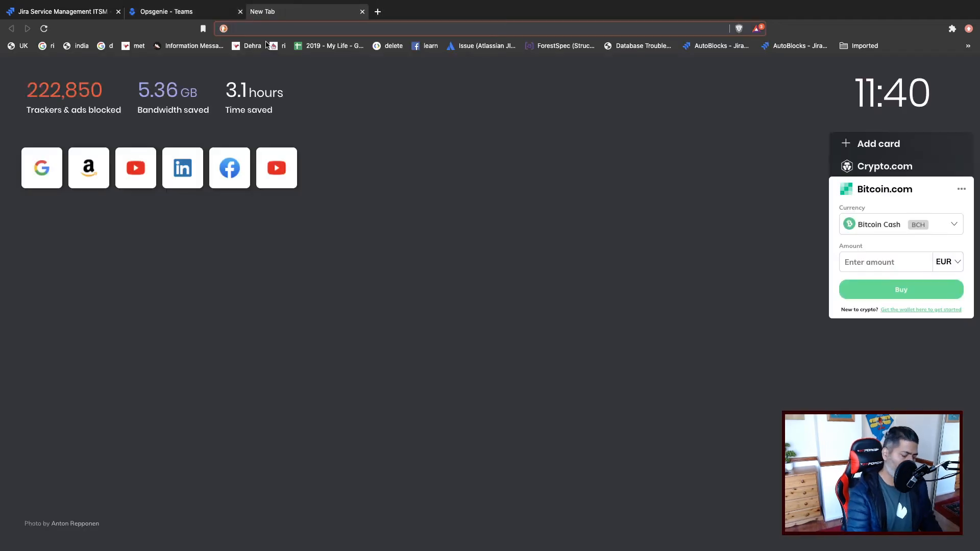
type("at")
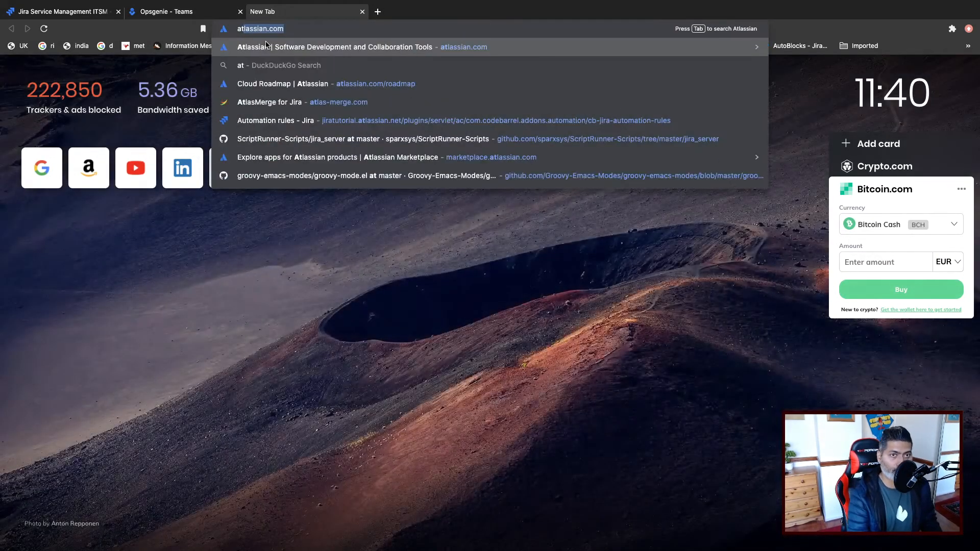
left_click(265, 46)
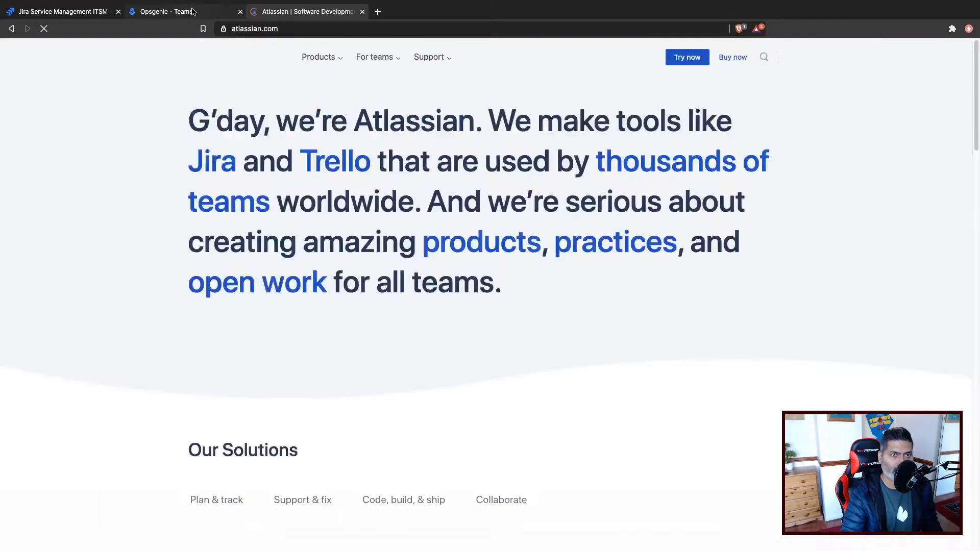
left_click(192, 11)
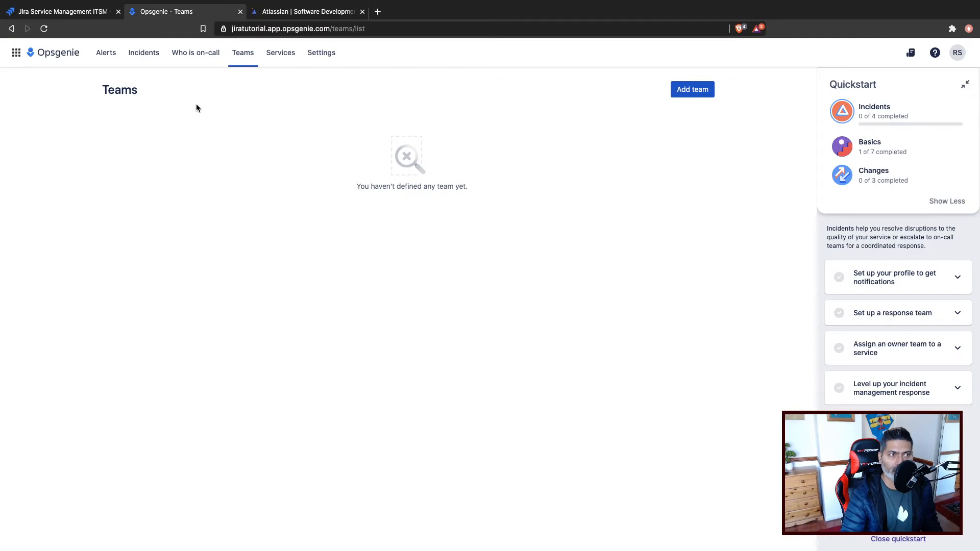
left_click(303, 15)
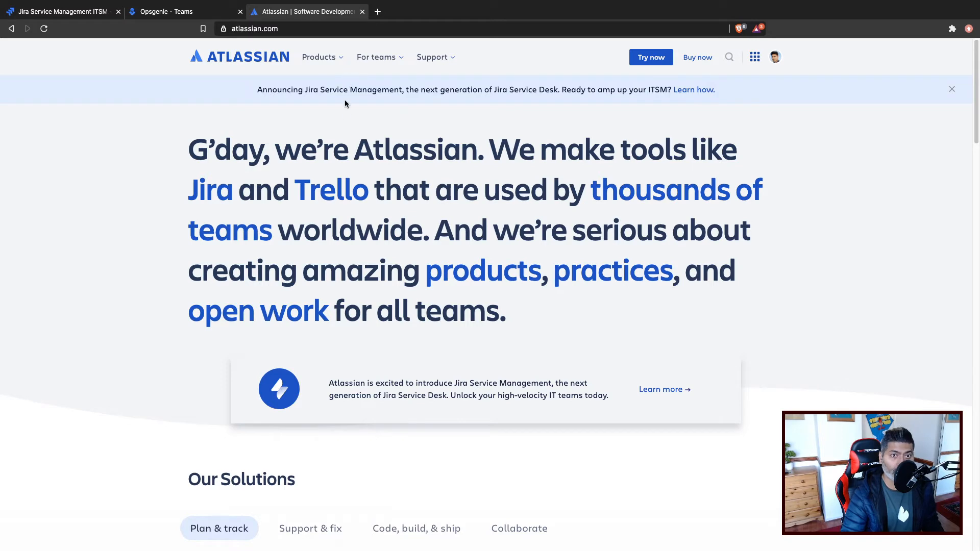
left_click(333, 58)
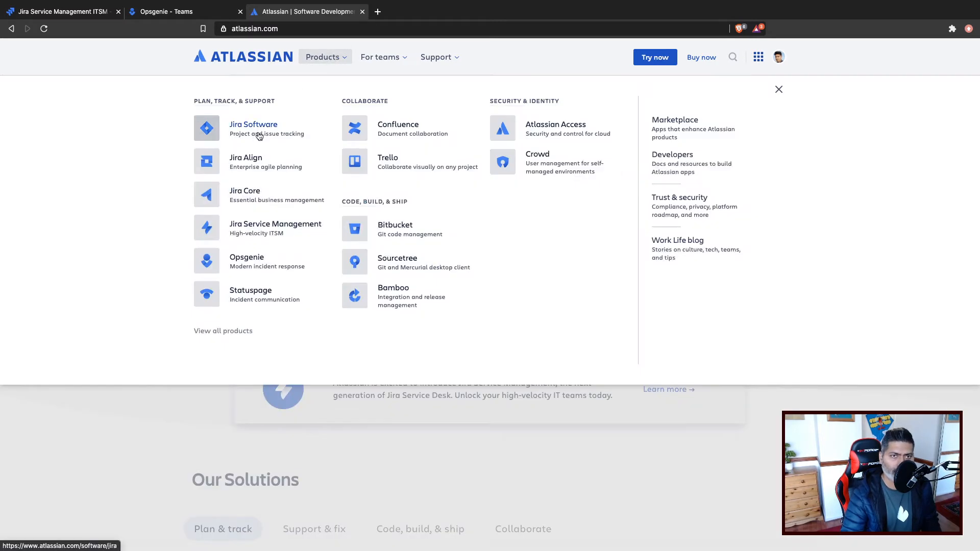
left_click(245, 262)
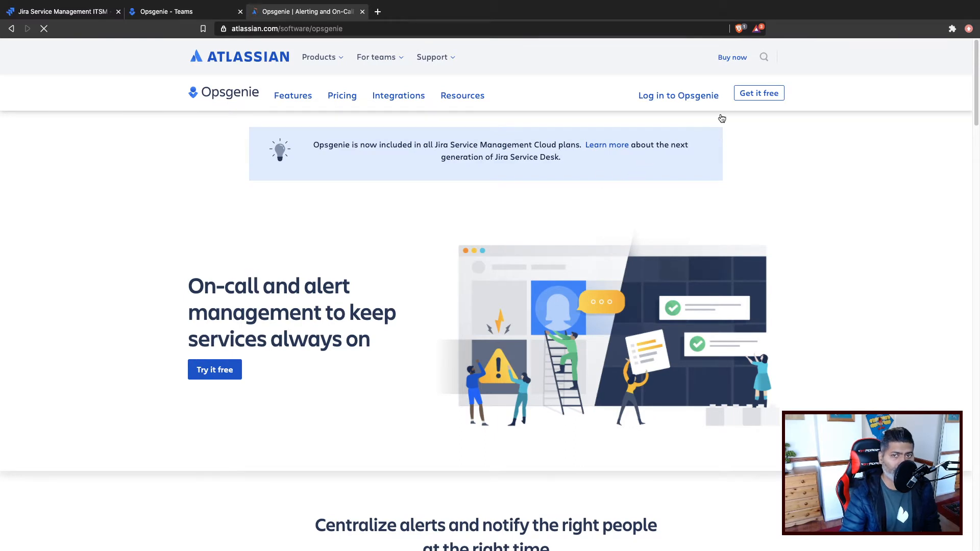
left_click(767, 97)
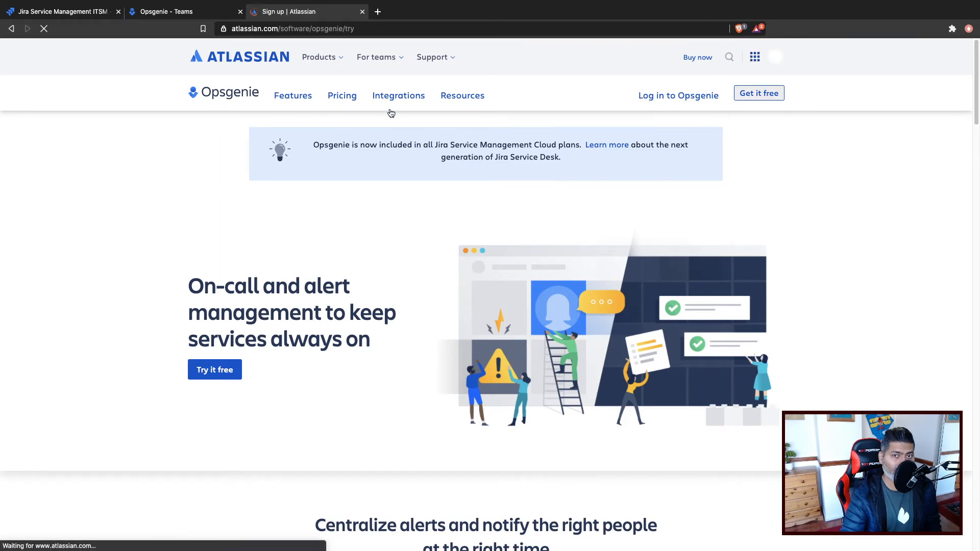
left_click(12, 29)
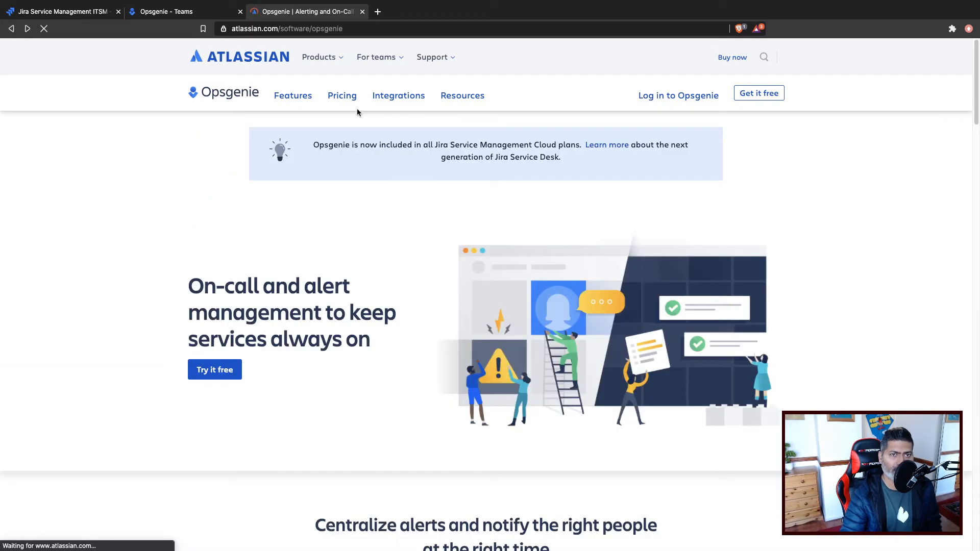
left_click(348, 102)
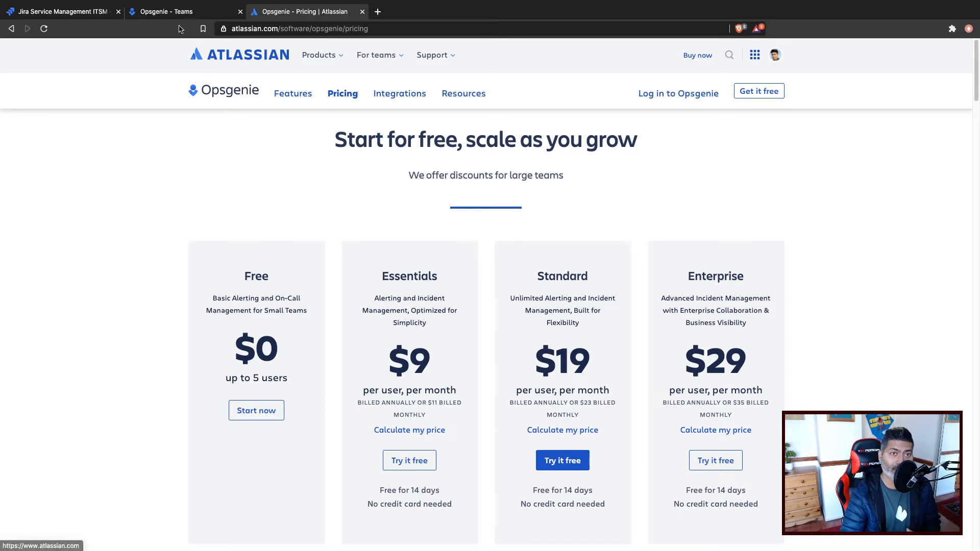
- Return to the Opsgenie Teams page and start a new team named Incident responders
left_click(174, 11)
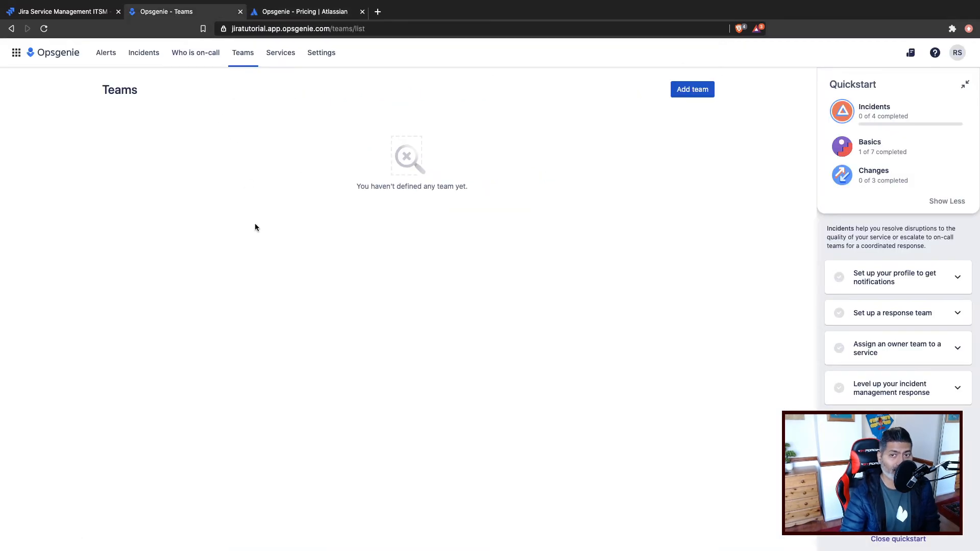
left_click(63, 11)
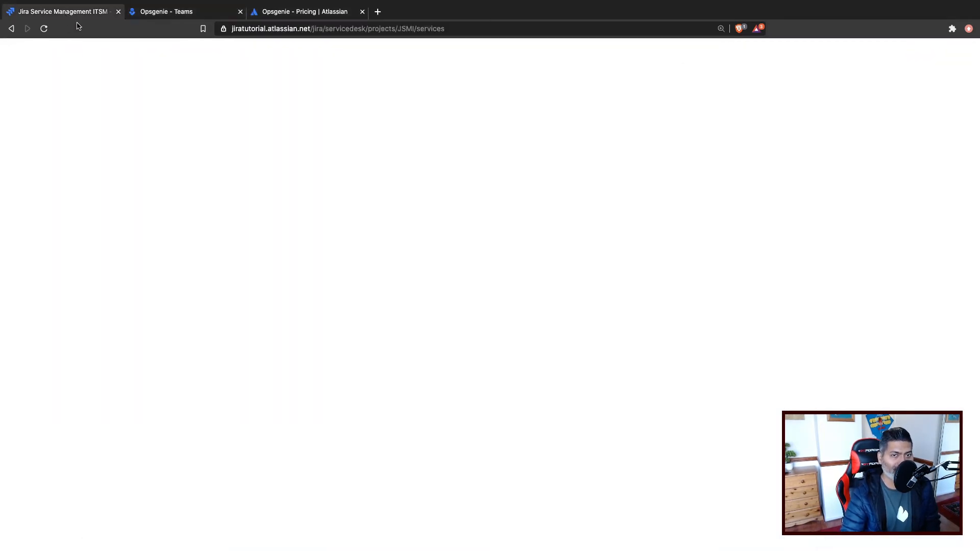
left_click(210, 18)
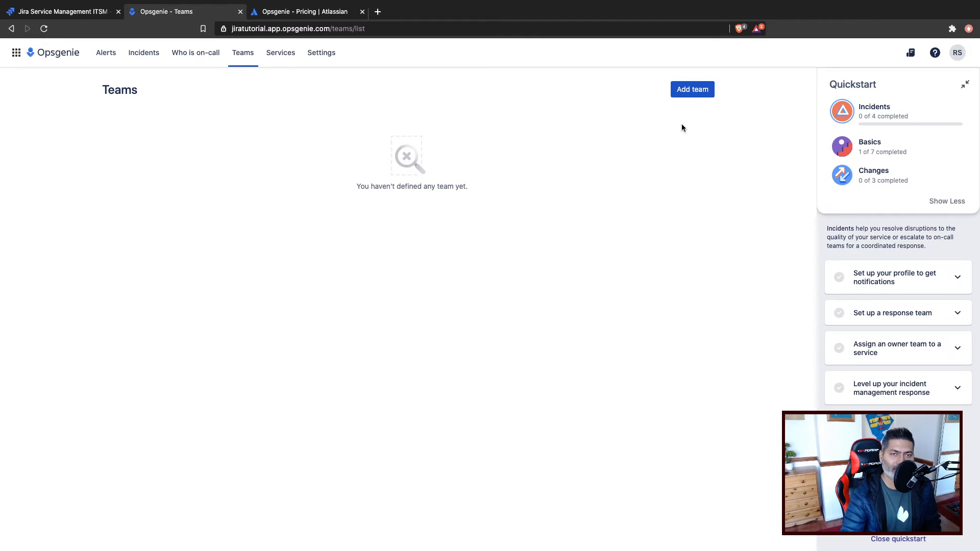
left_click(695, 89)
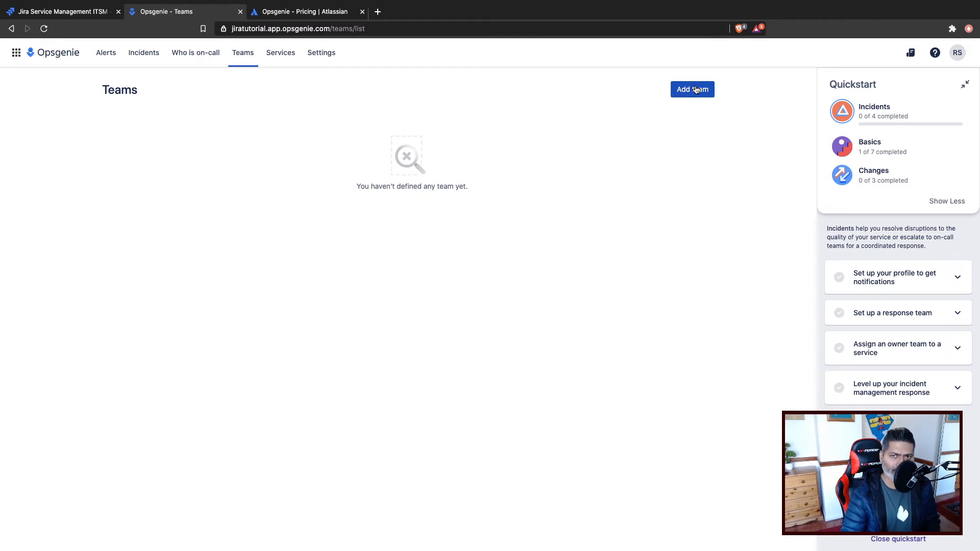
left_click(487, 148)
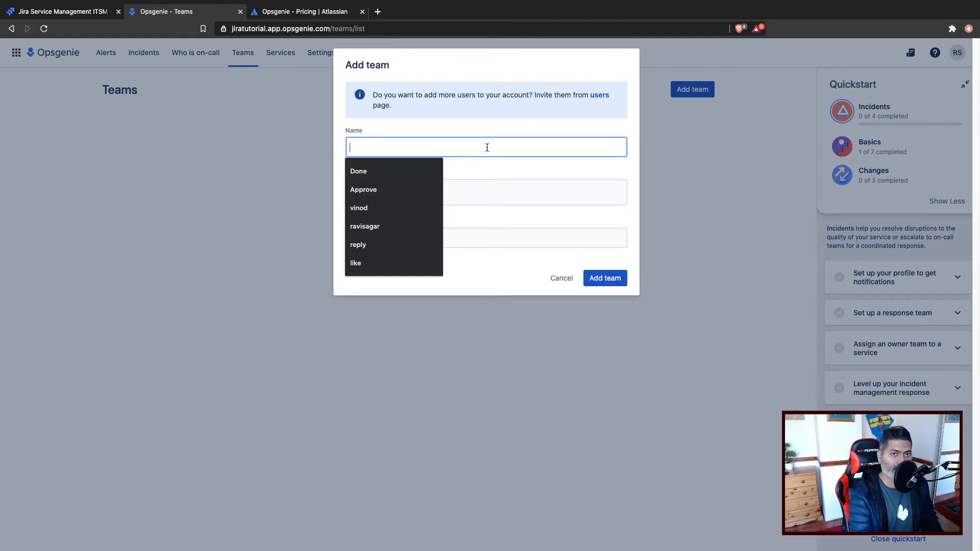
type("Incide")
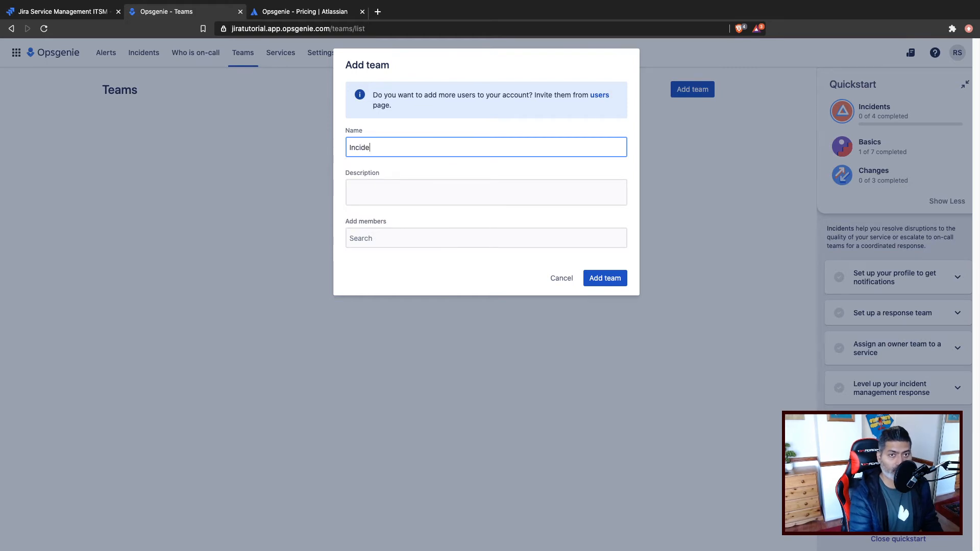
type("nt ")
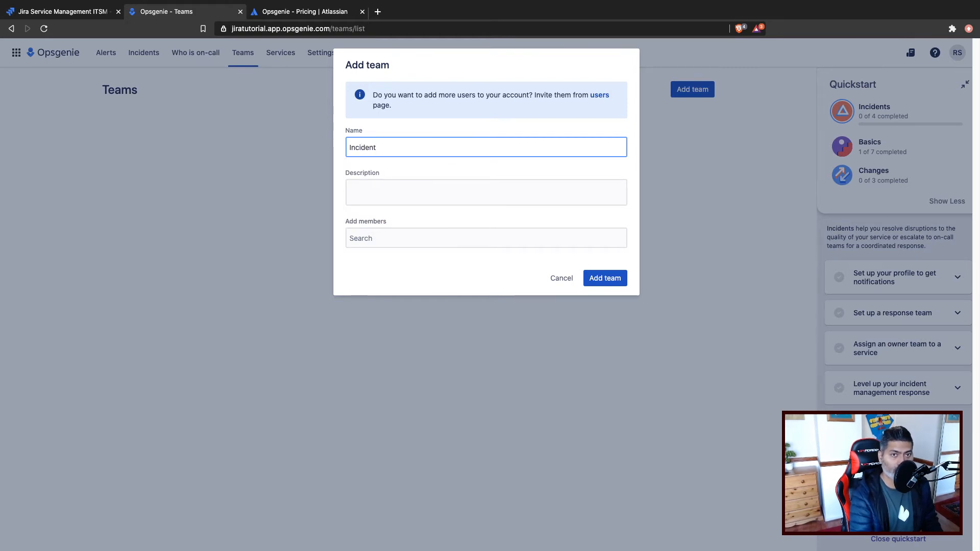
type("respond")
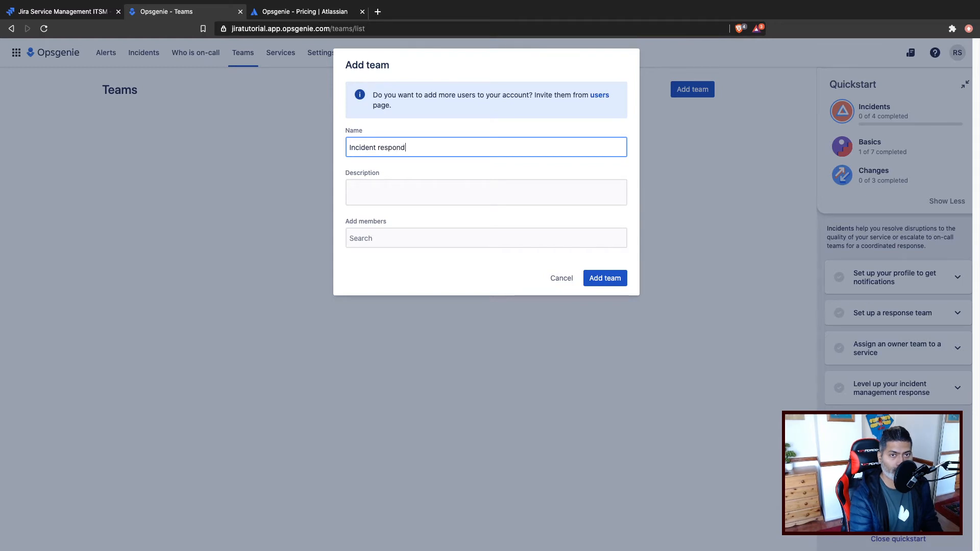
type("ers")
- Add the account owner as a team member with the admin role and create the team
left_click(463, 239)
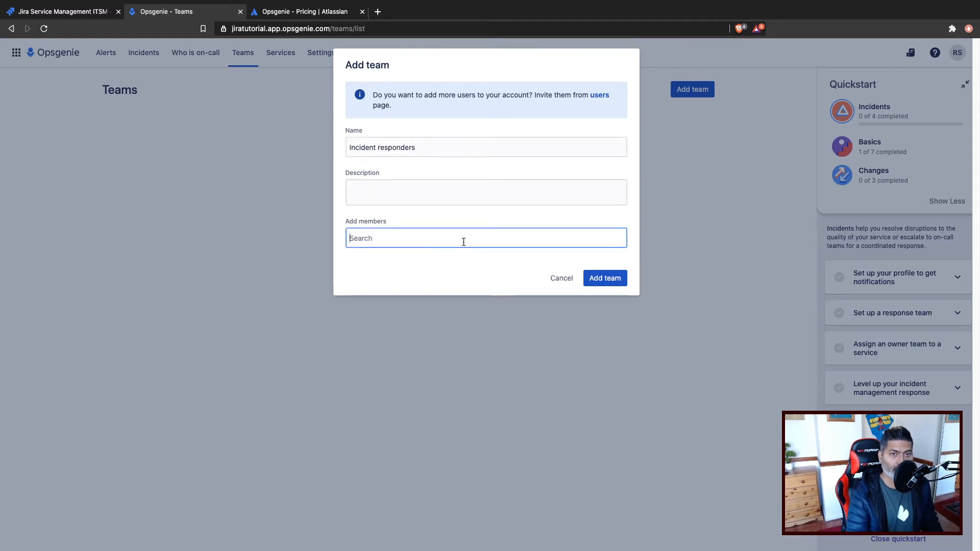
type("ra")
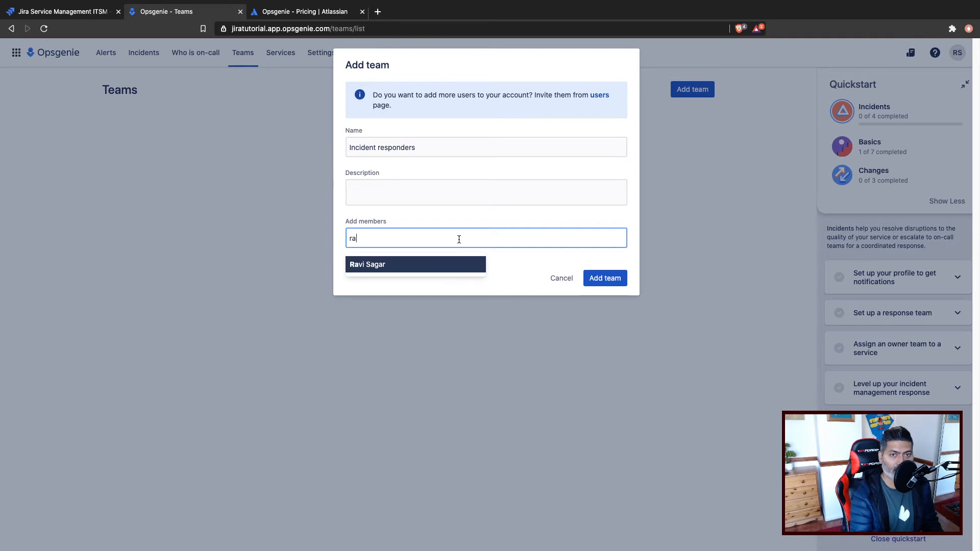
left_click(436, 265)
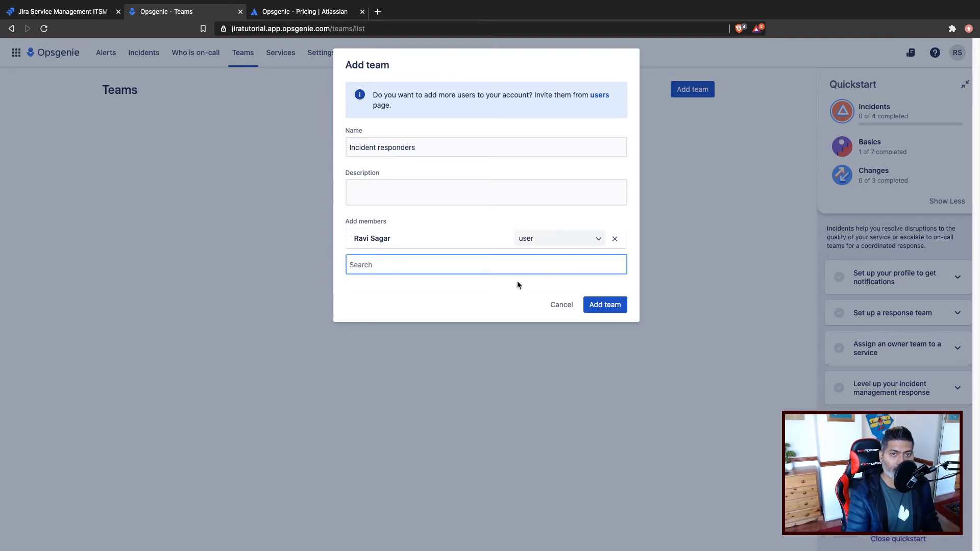
left_click(598, 238)
left_click(554, 261)
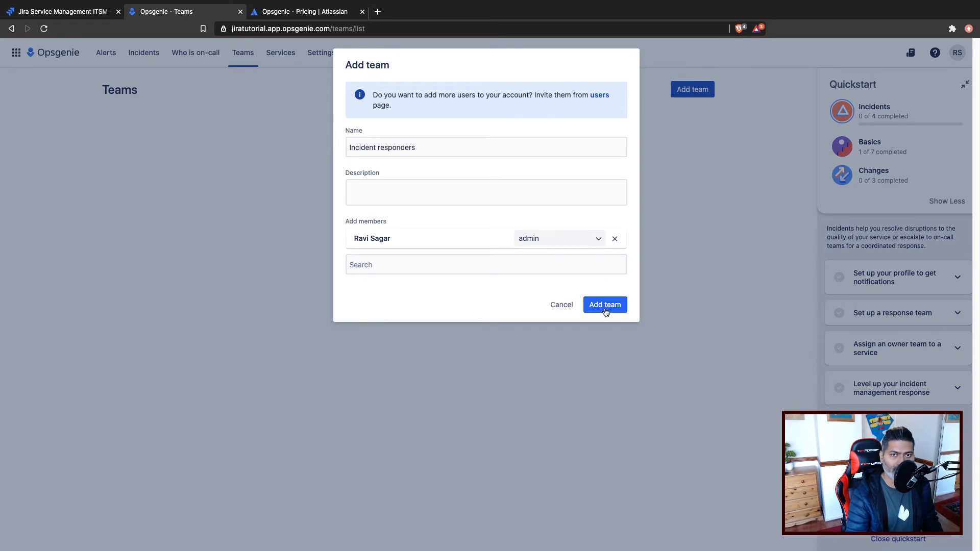
left_click(605, 309)
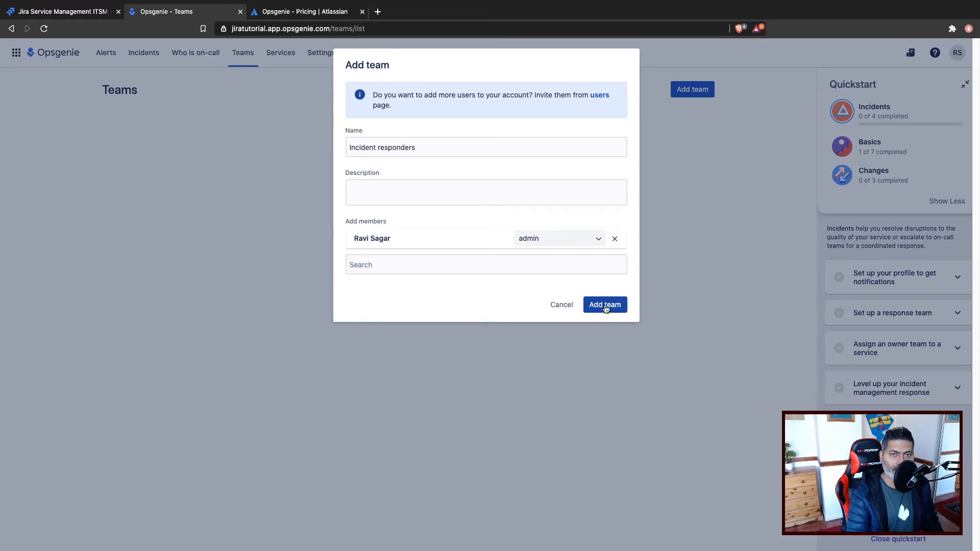
left_click(422, 264)
type("r")
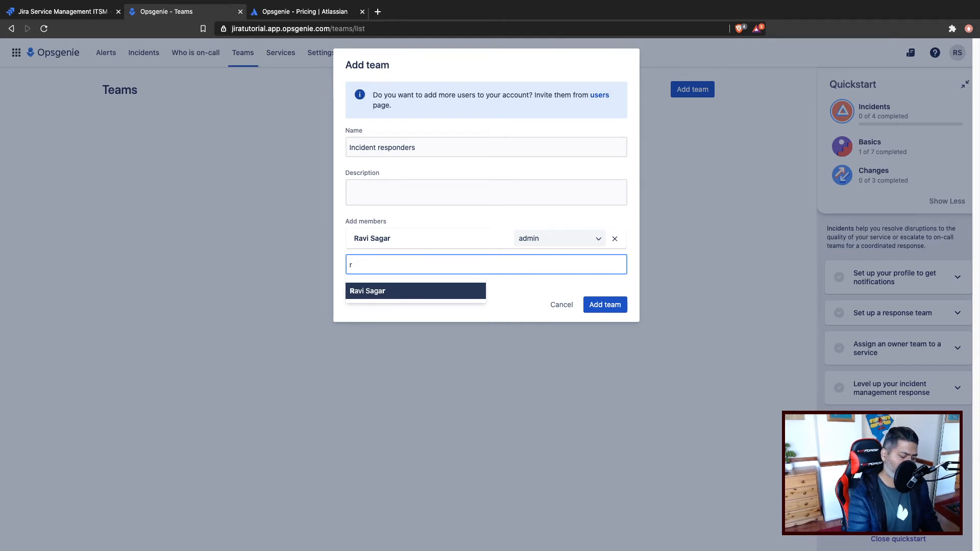
type("avi")
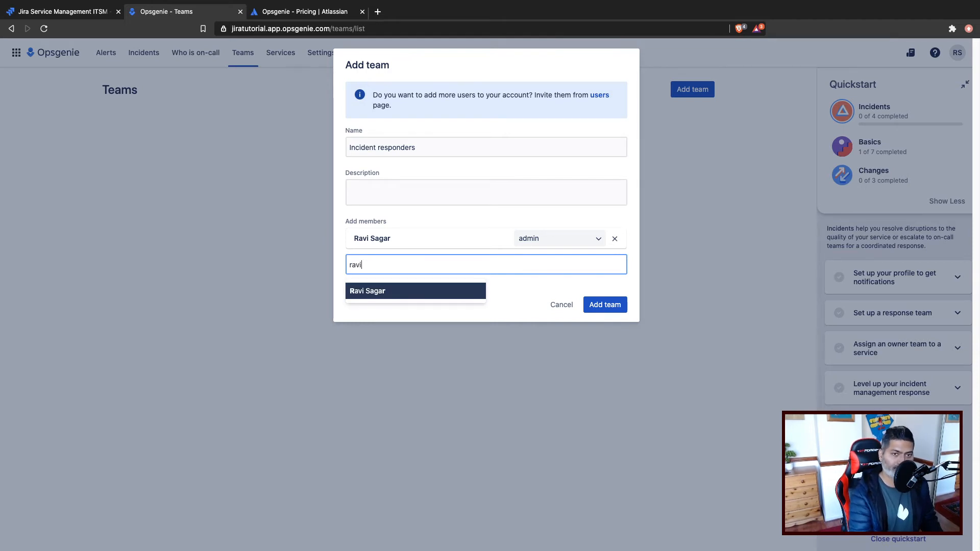
key("BackSpace")
key("BackSpace")
key("BackSpace")
key("BackSpace")
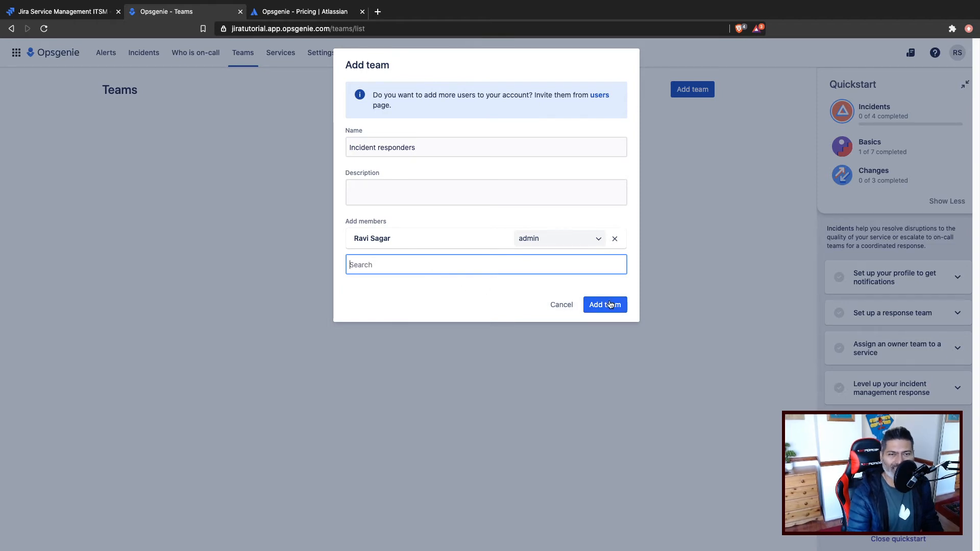
- Create the Incident responders team in Opsgenie, and discard the open service form back in Jira
left_click(609, 304)
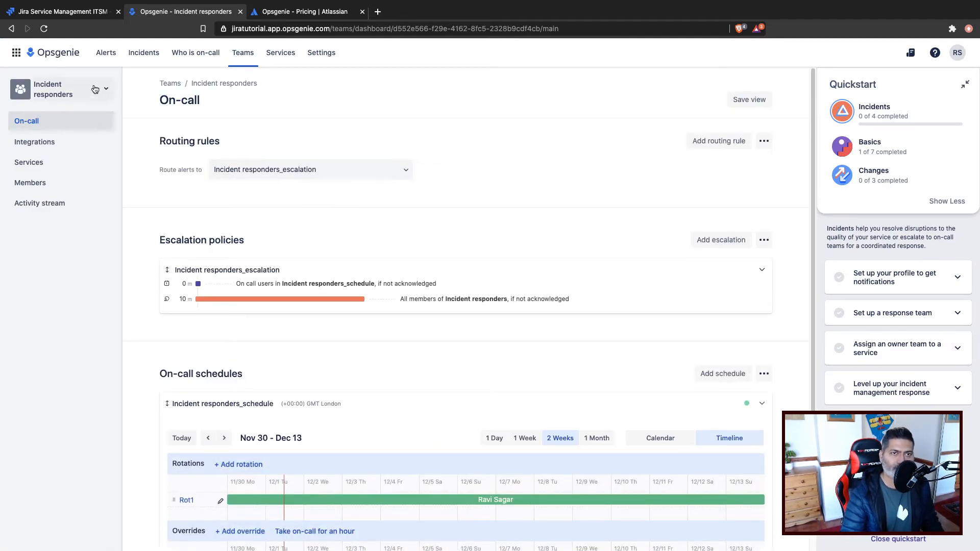
left_click(65, 16)
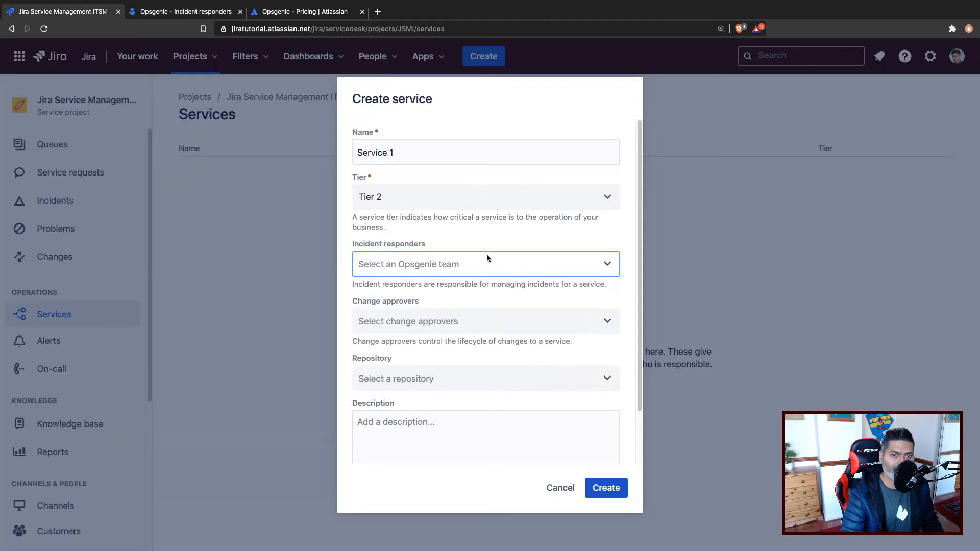
left_click(608, 265)
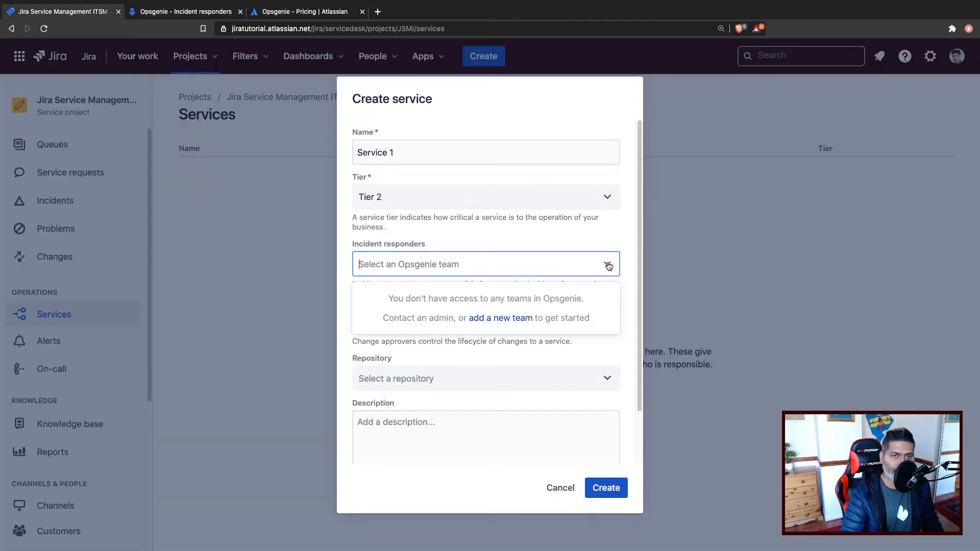
left_click(235, 158)
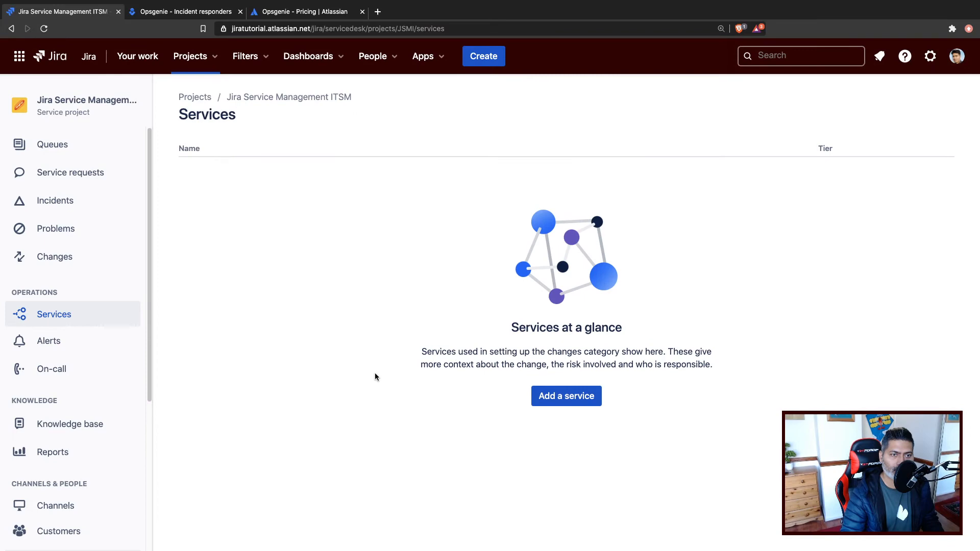
- Start adding a new service named Service 1 and set its tier to Tier 1
left_click(566, 397)
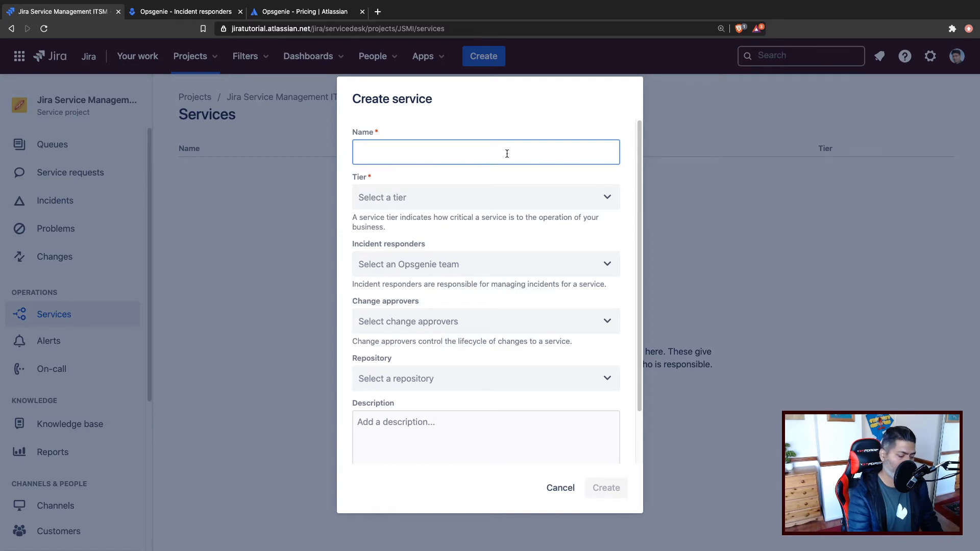
type("Service")
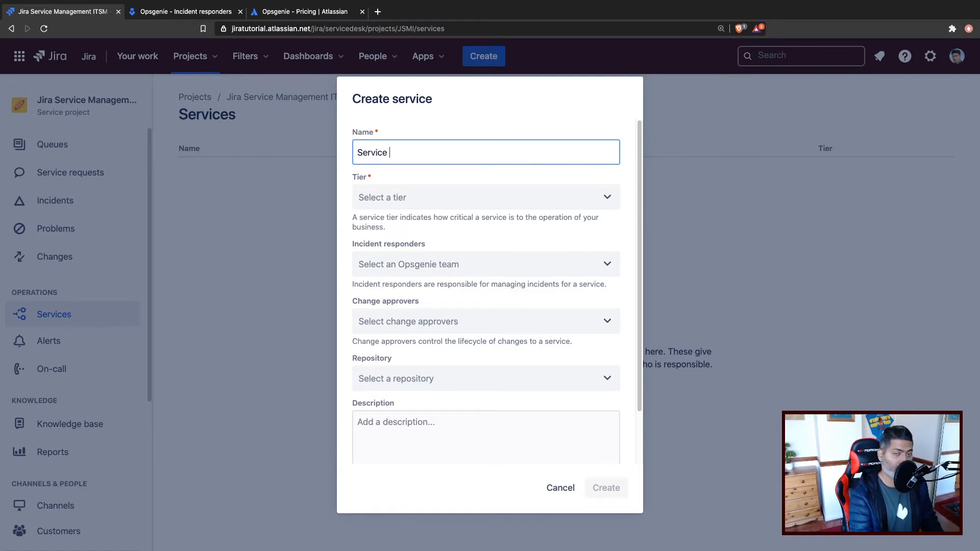
type(" 1")
key("Tab")
key("Down")
key("Down")
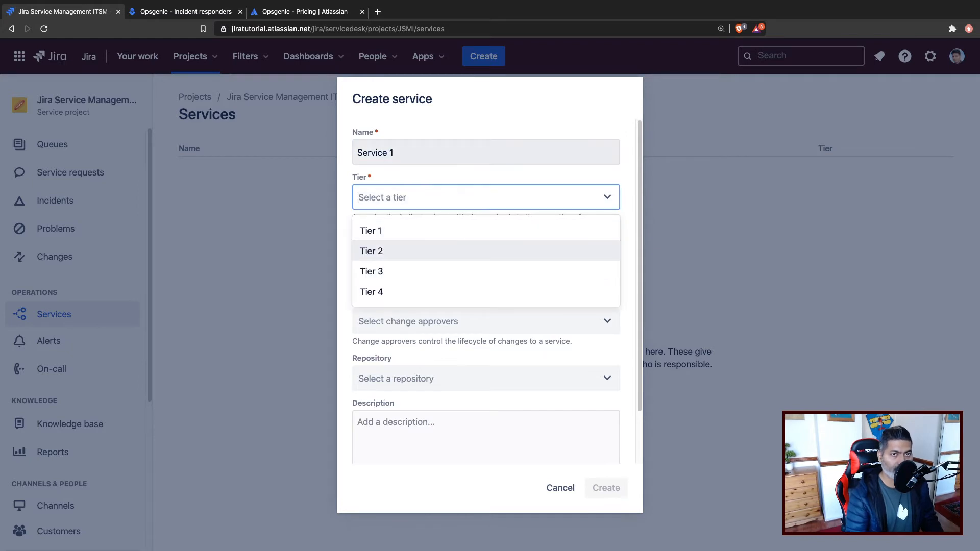
key("Up")
key("Return")
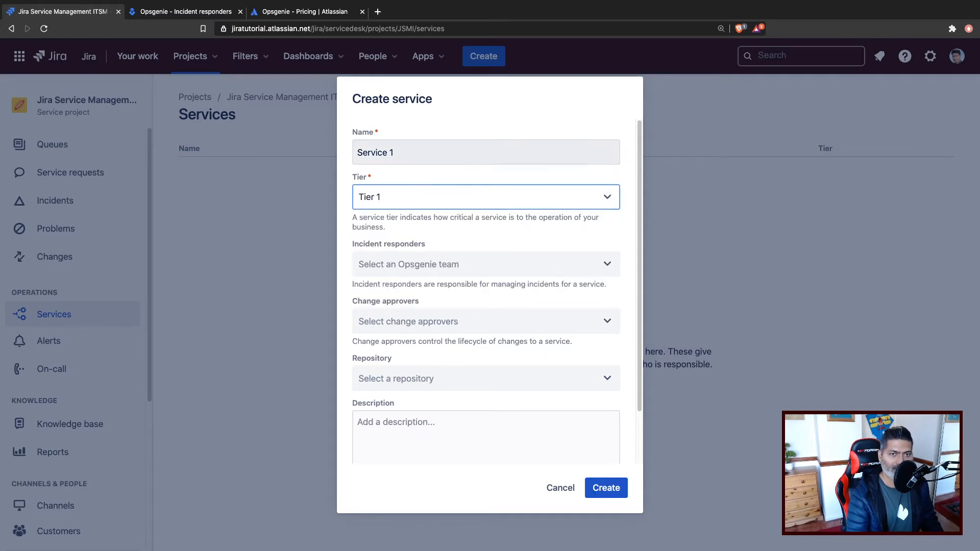
- Assign the Incident responders team to the service and set jira-administrators as its change approvers
left_click(457, 265)
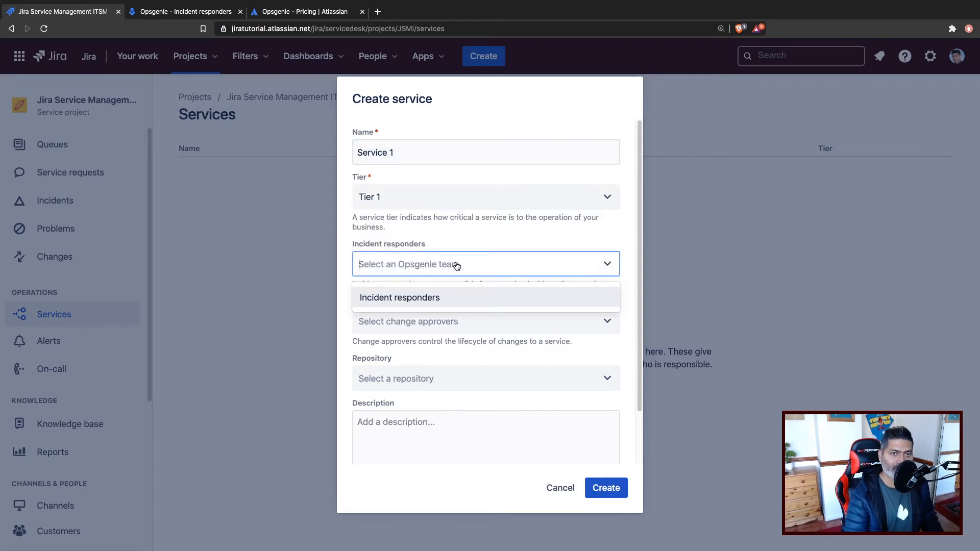
left_click(437, 298)
left_click(428, 322)
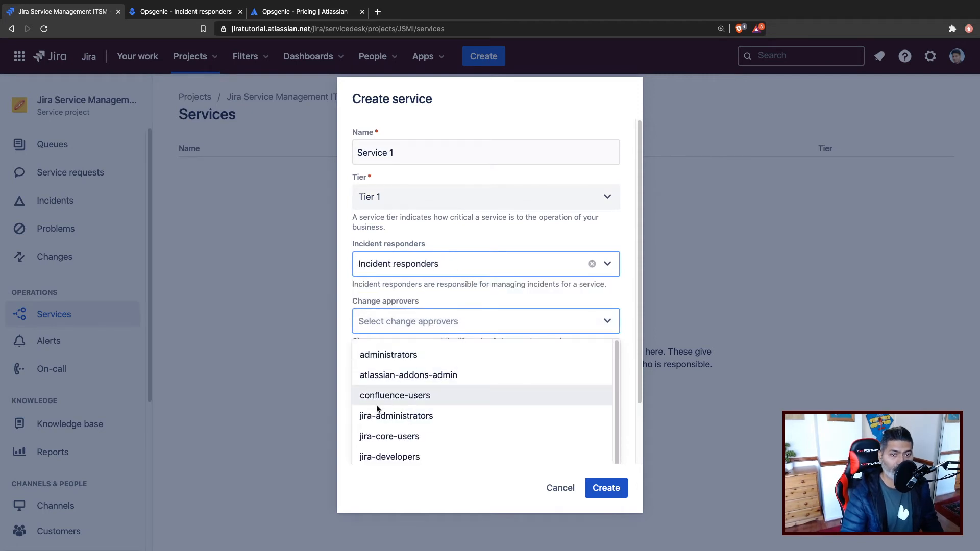
left_click(407, 424)
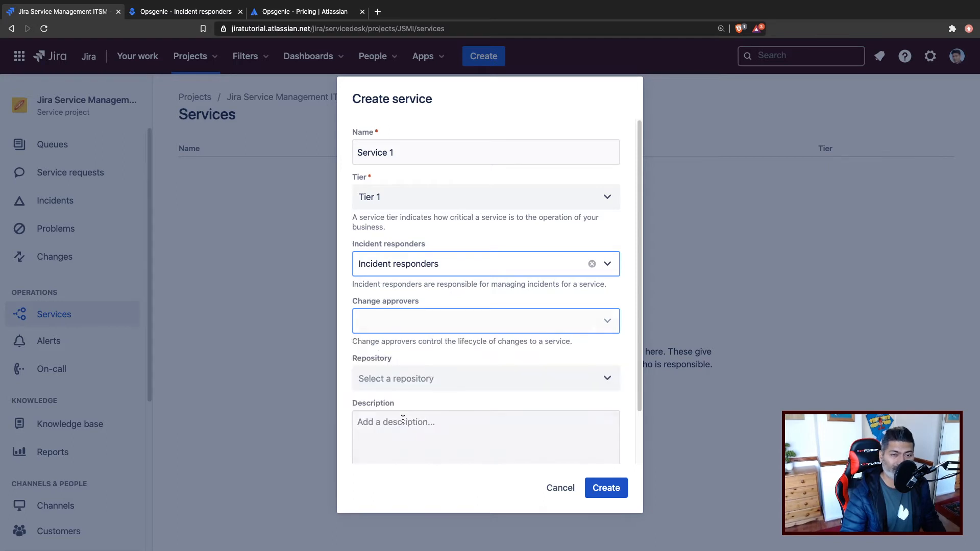
- Link the web-server repository to the new service
left_click(565, 382)
left_click(495, 354)
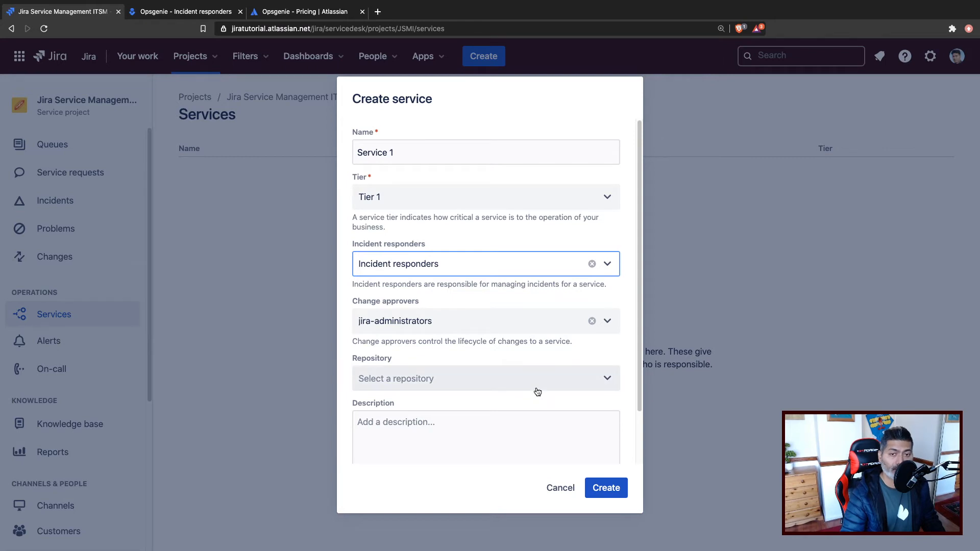
scroll(536, 391, "down", 2)
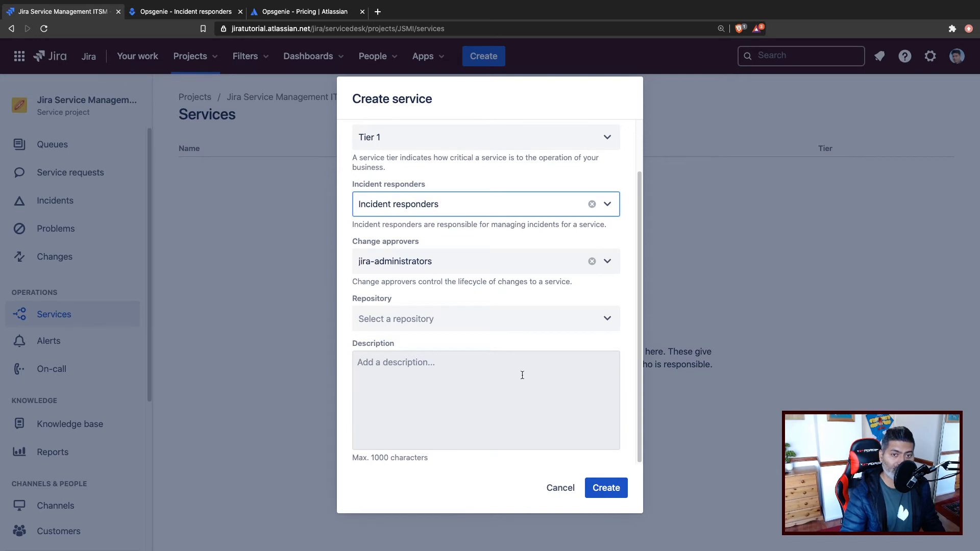
left_click(598, 319)
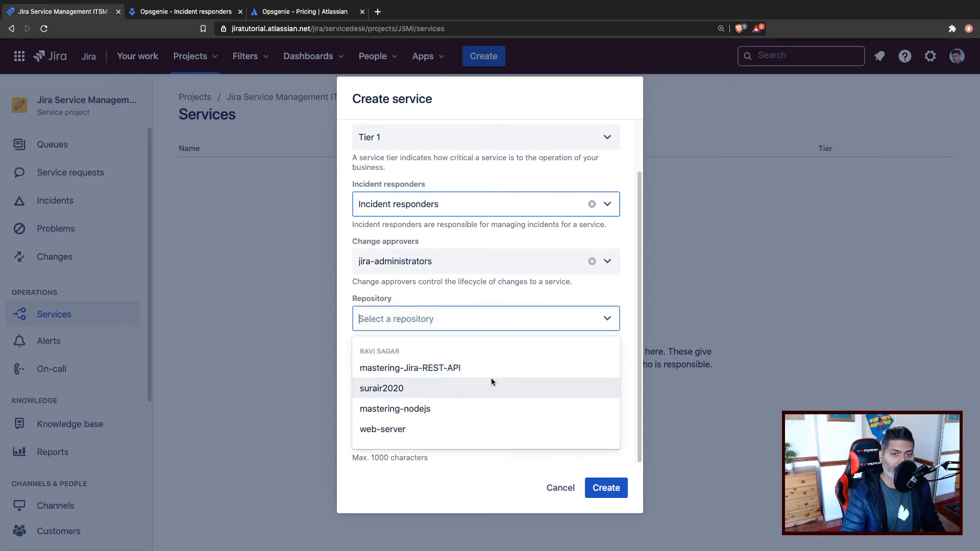
left_click(620, 300)
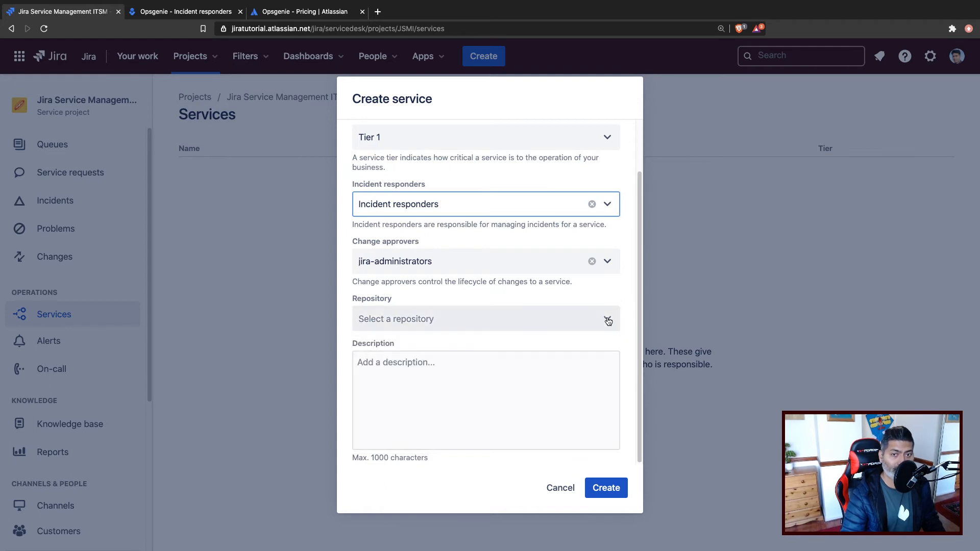
left_click(608, 320)
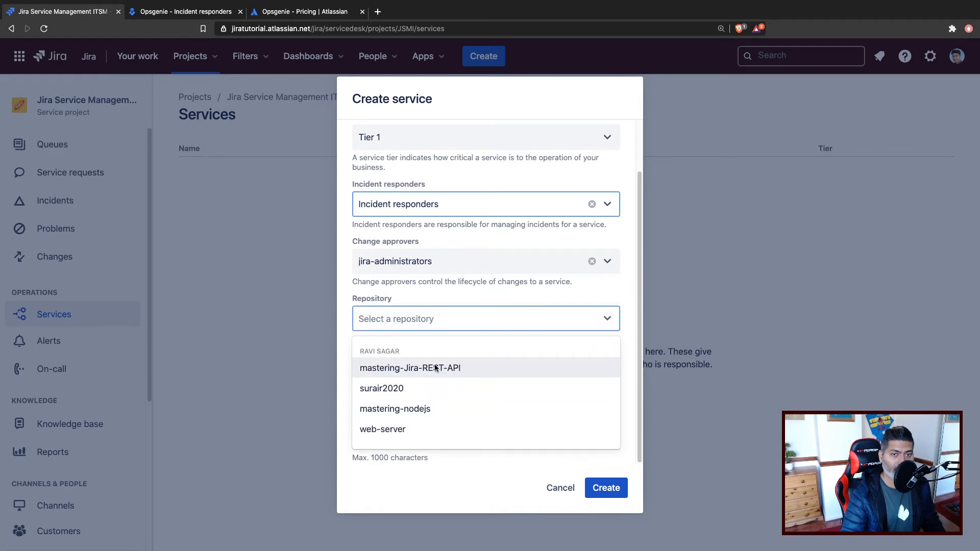
left_click(386, 431)
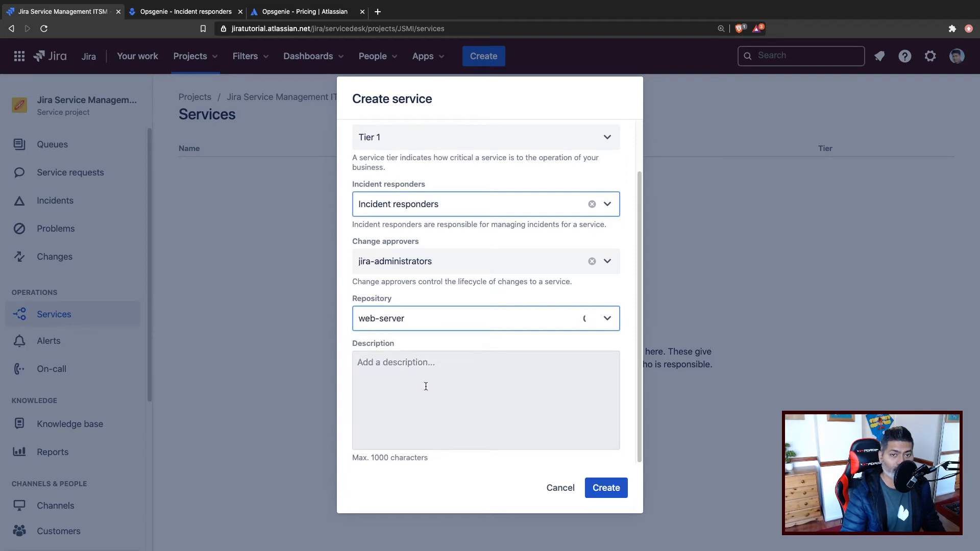
- Enter the description "This is a service related to the web server." and create the service
left_click(461, 382)
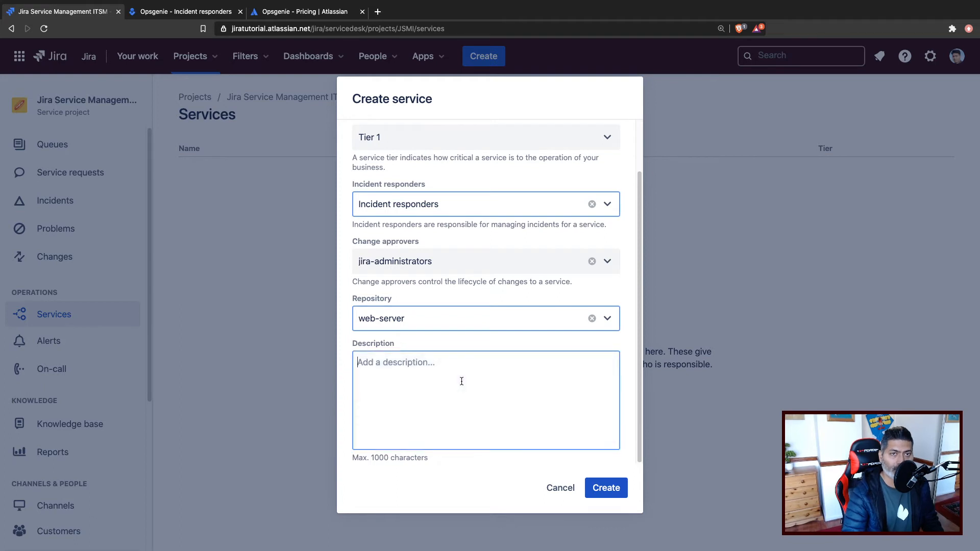
type("is is")
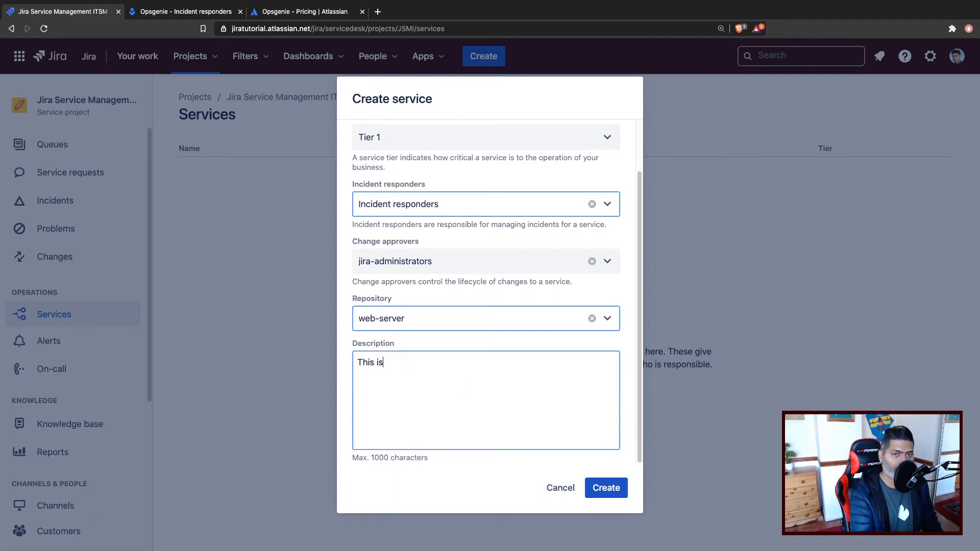
type(" a service related")
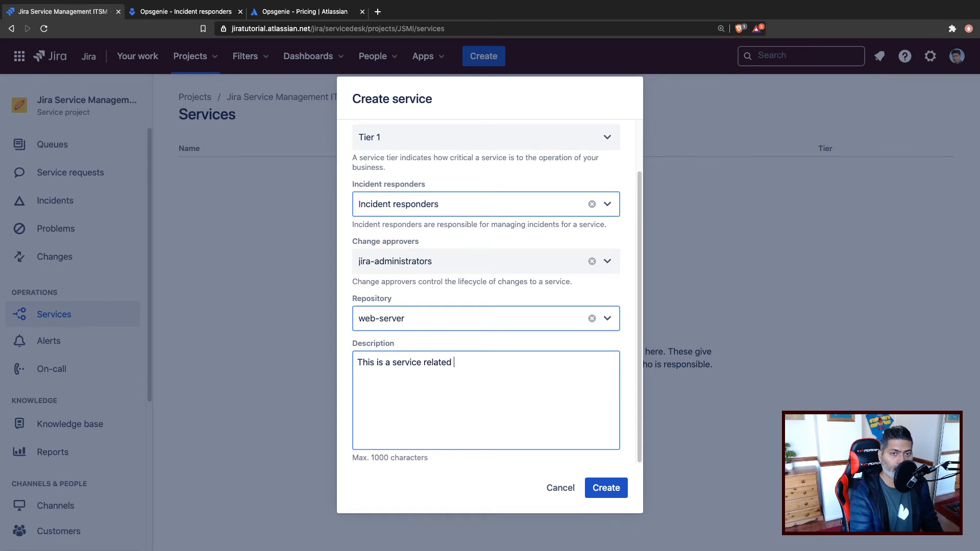
type(" to the web se")
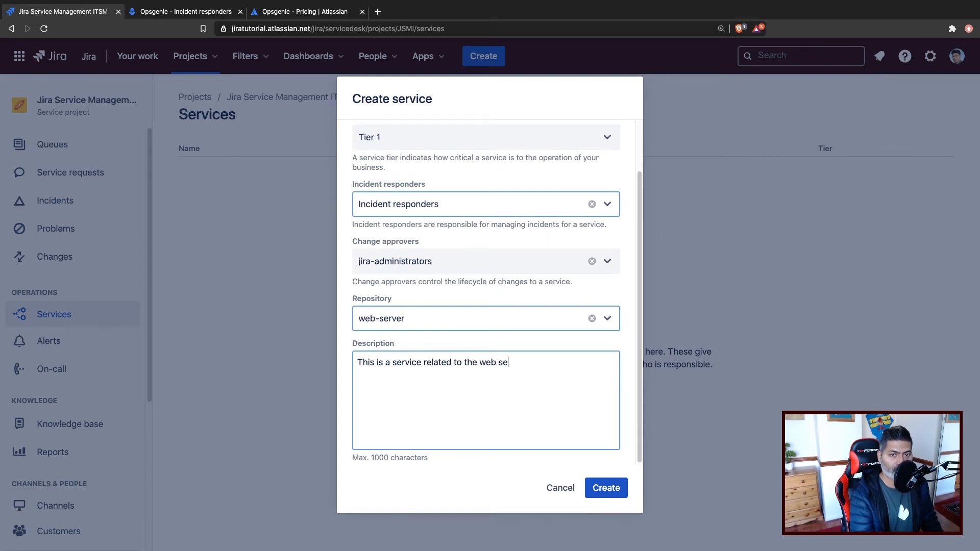
type("rver.")
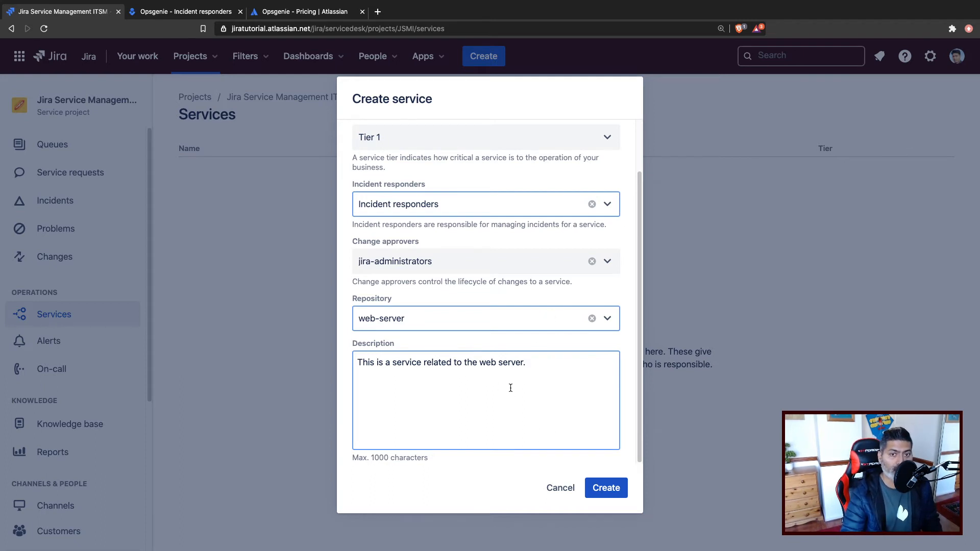
left_click(596, 493)
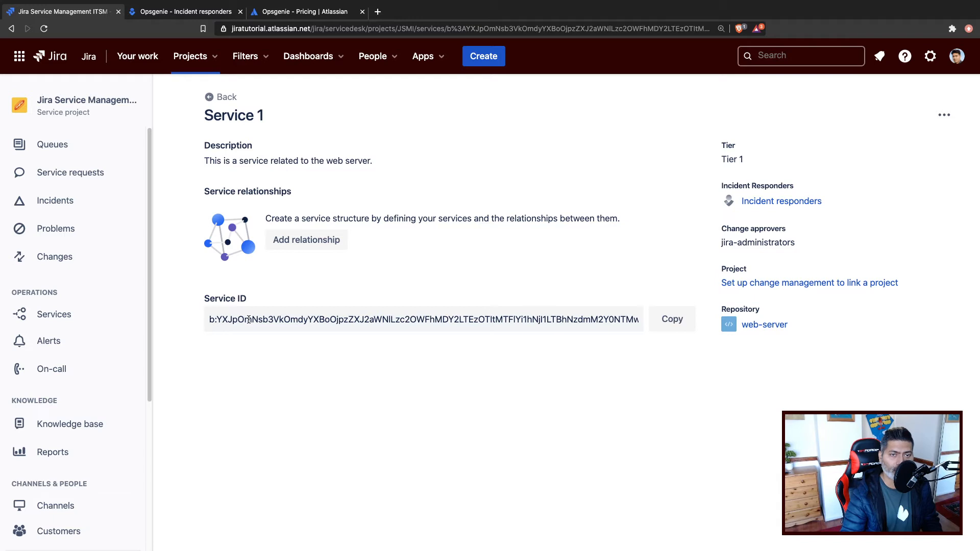
- Inspect Service 1's service ID and briefly open the project's alerts in Opsgenie before returning to the service
left_click(271, 320)
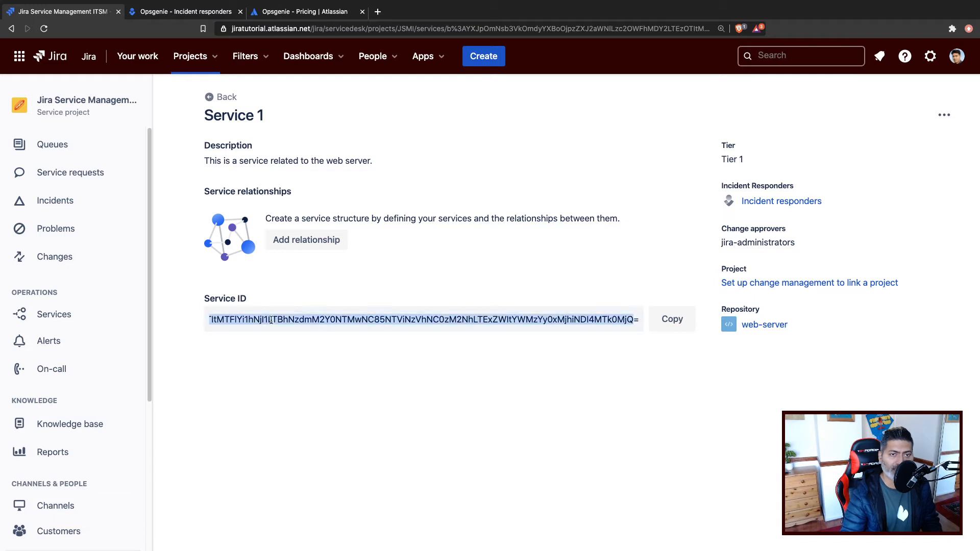
left_click(230, 371)
left_click(54, 342)
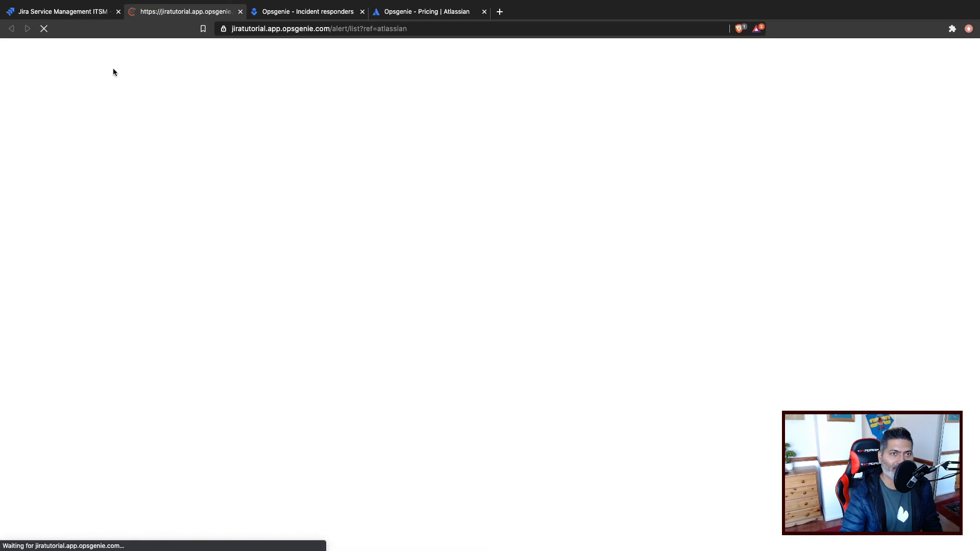
left_click(77, 11)
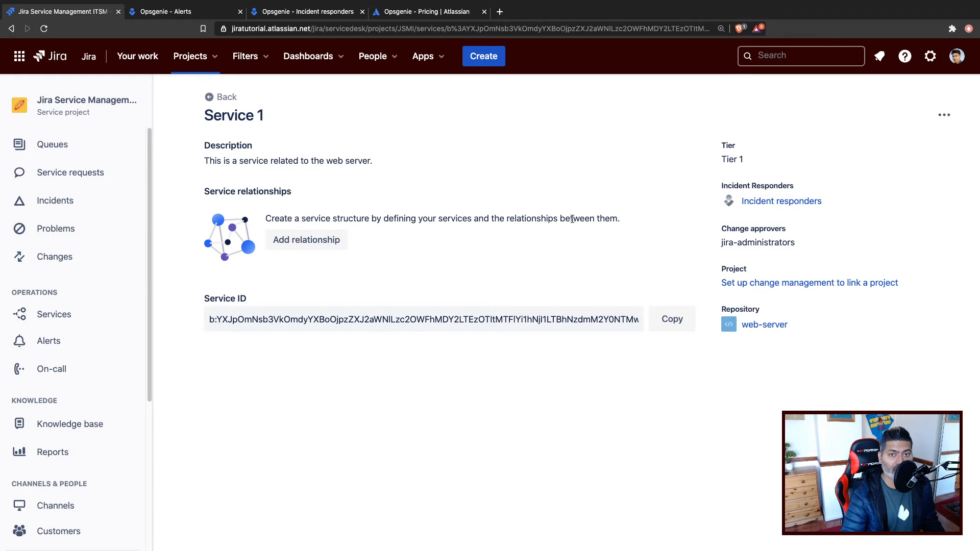
- Check which services are available for a Depends on relationship with Service 1, and return to the project's services list
left_click(306, 240)
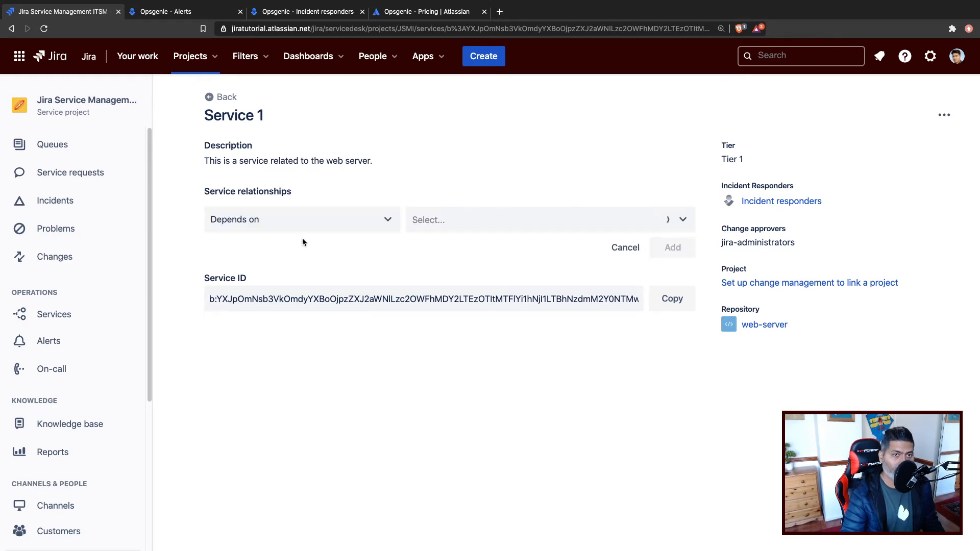
left_click(383, 226)
left_click(522, 228)
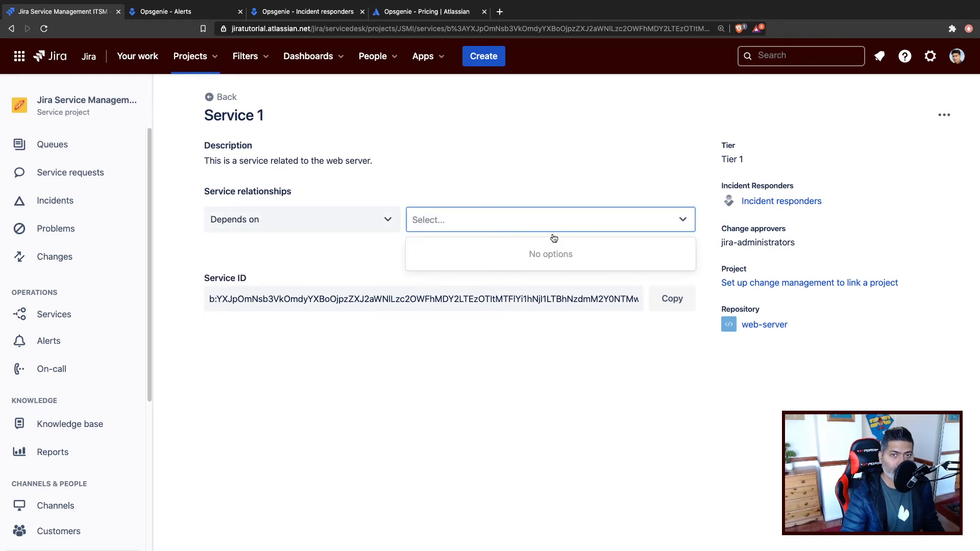
left_click(521, 184)
left_click(212, 100)
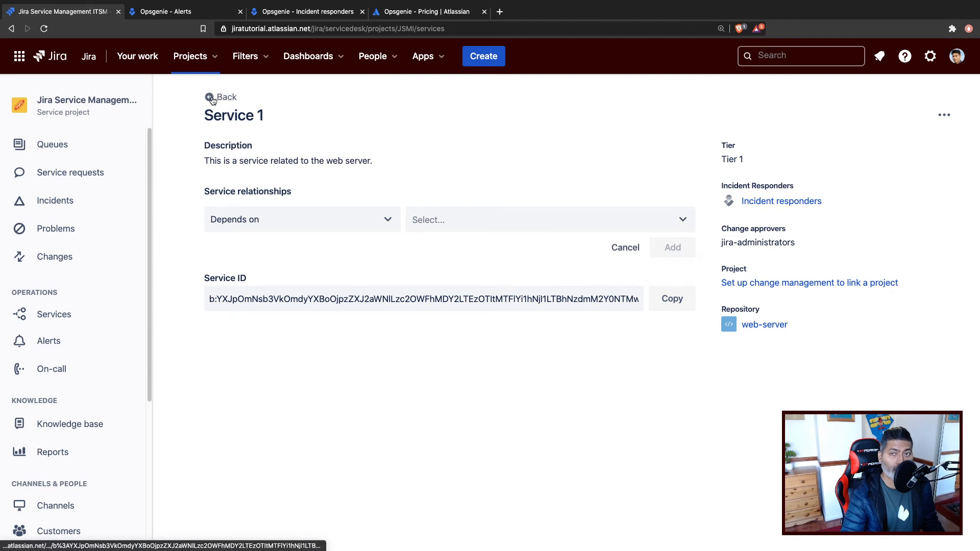
left_click(212, 101)
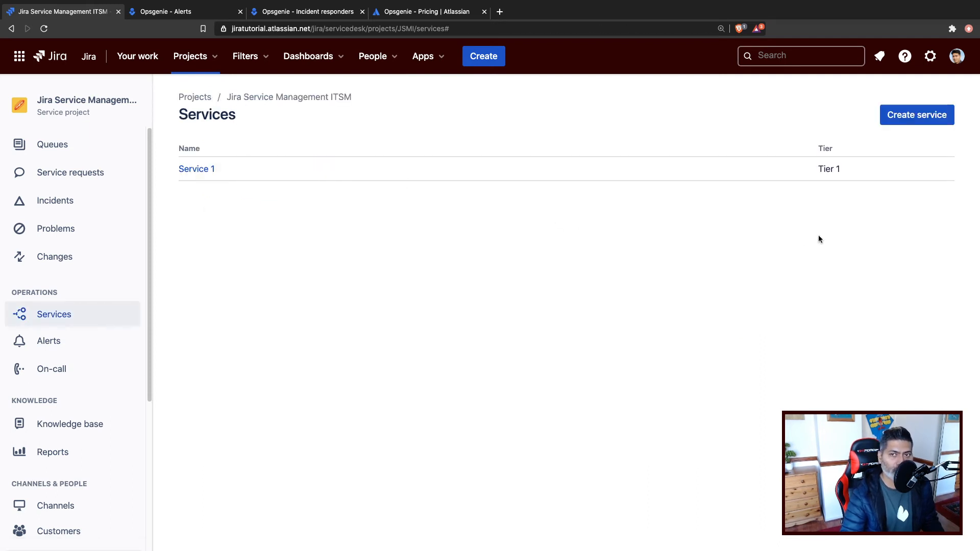
- Start a new service named "Service 2" and set its tier to Tier 2
left_click(907, 117)
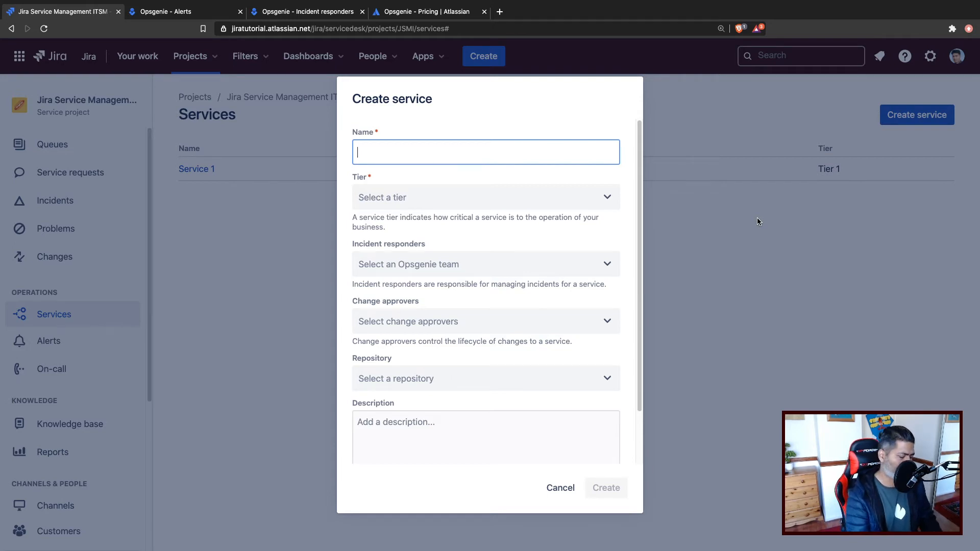
type("Service ")
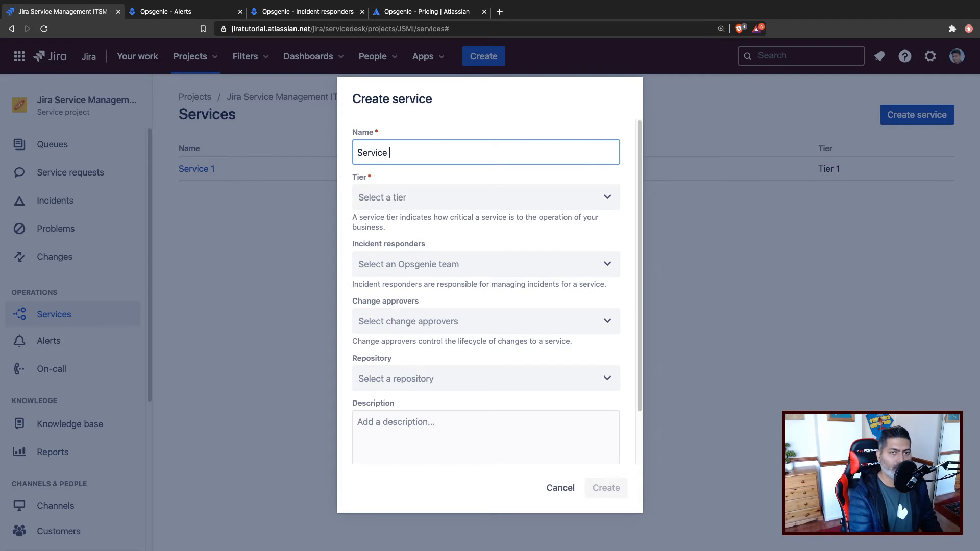
type("2")
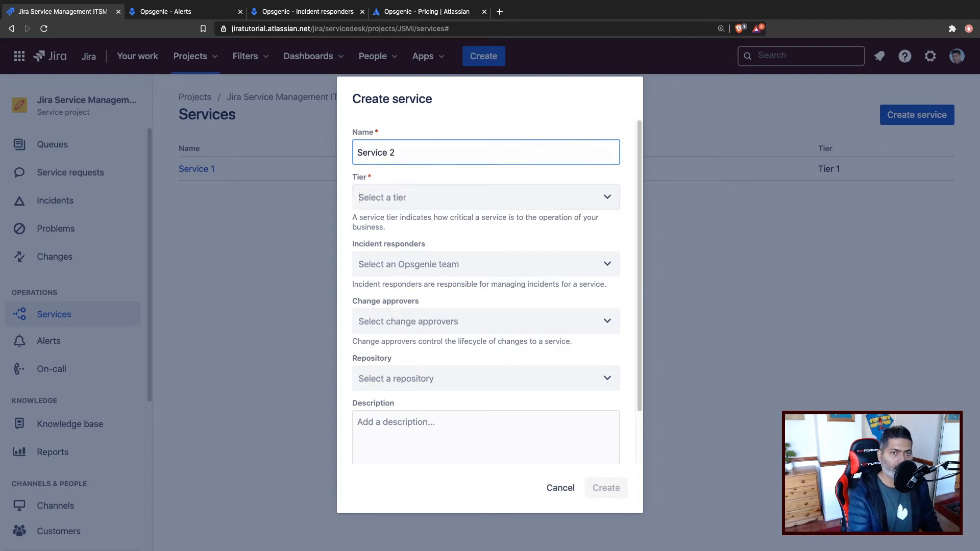
key("Tab")
key("Down")
key("Down")
key("Return")
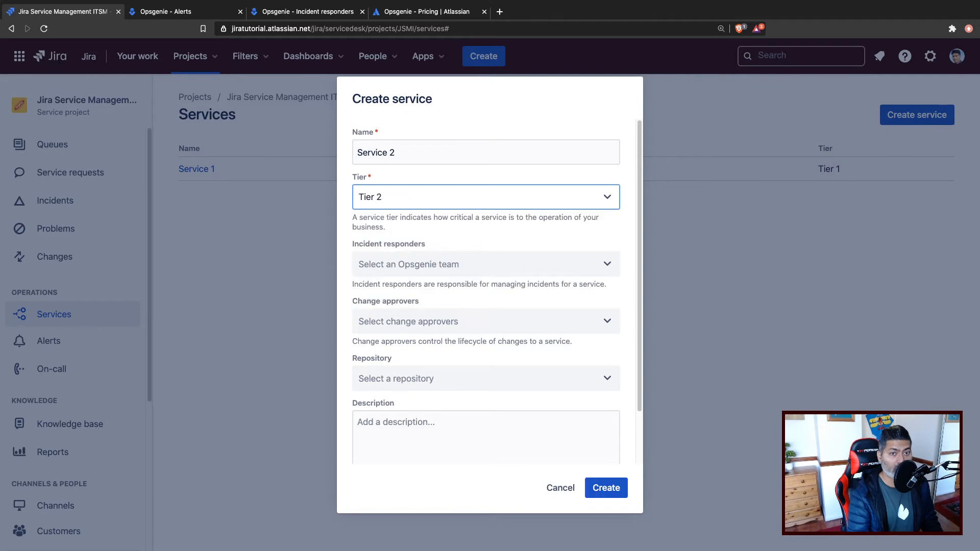
- Assign the Incident responders team and the jira-administrators change approvers to Service 2, and create the service
left_click(564, 264)
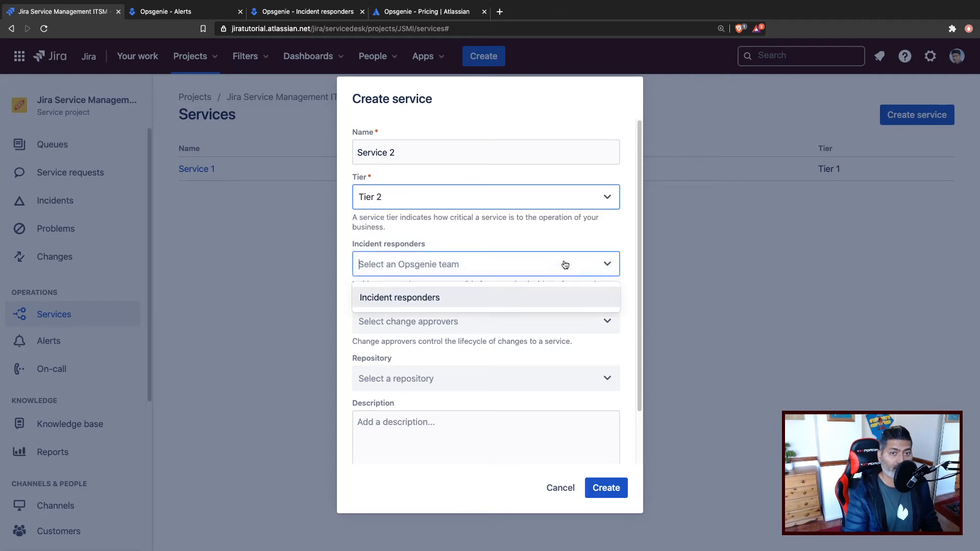
left_click(524, 297)
left_click(534, 324)
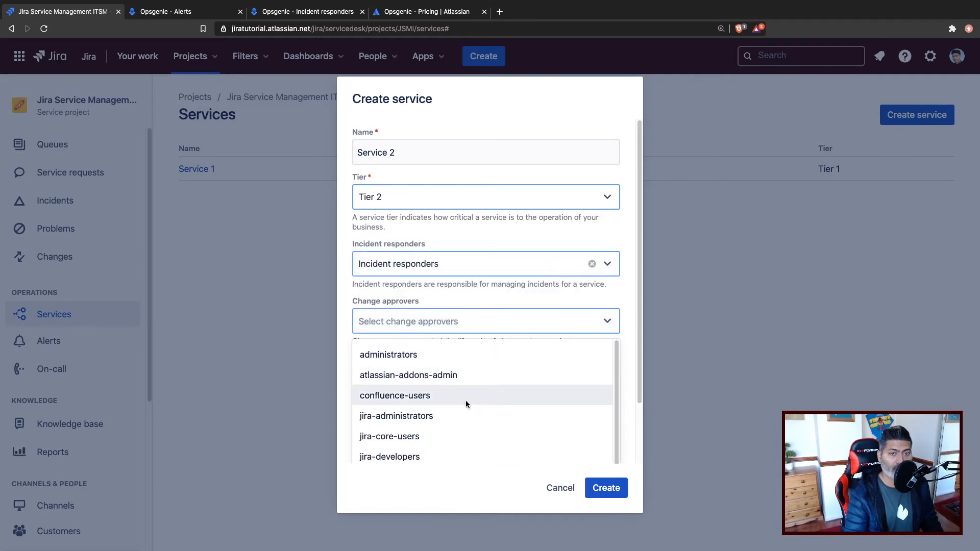
left_click(452, 416)
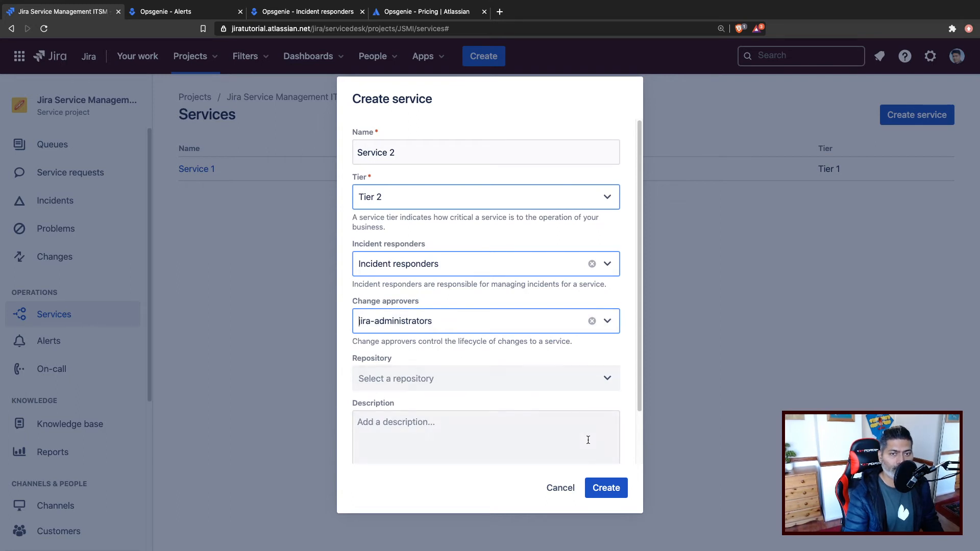
left_click(603, 492)
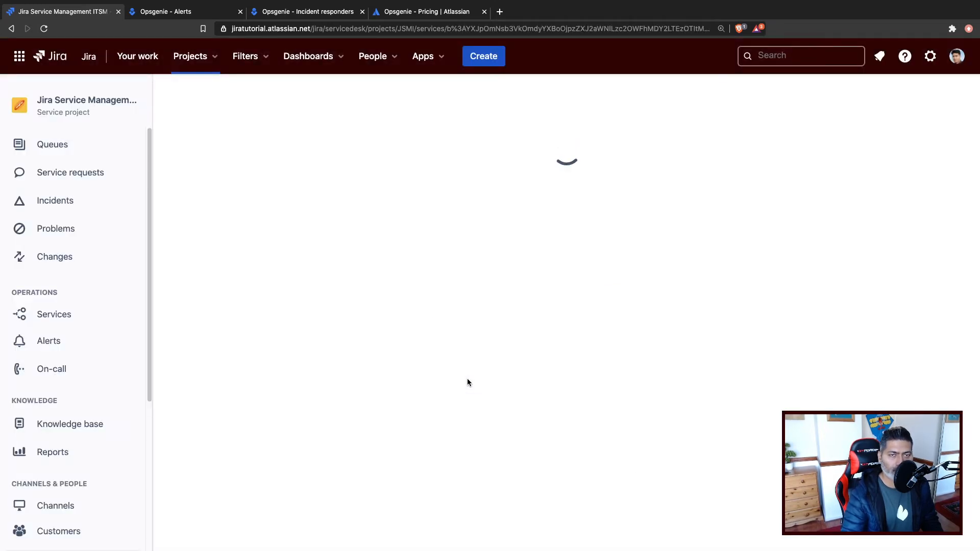
- Add a Depends on relationship from Service 2 to Service 1
left_click(280, 247)
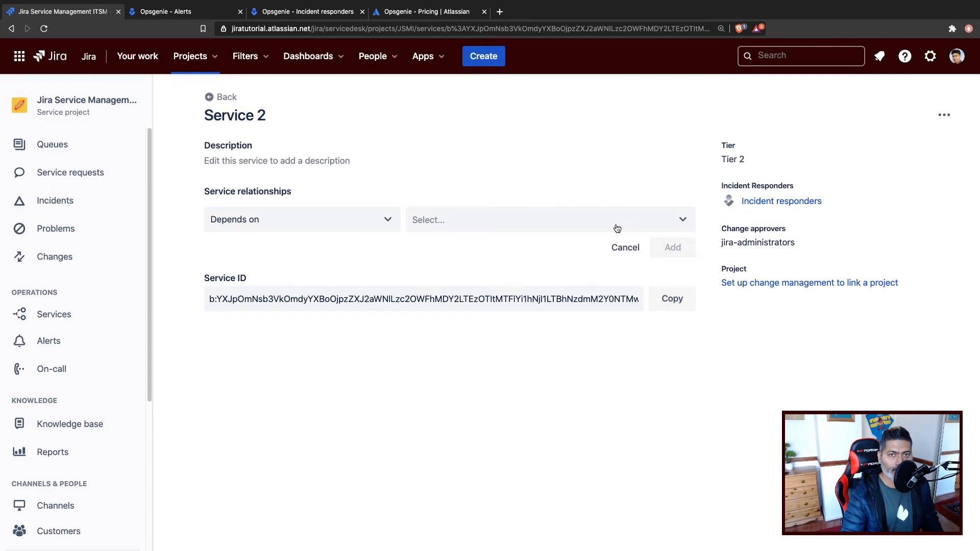
left_click(683, 222)
left_click(426, 254)
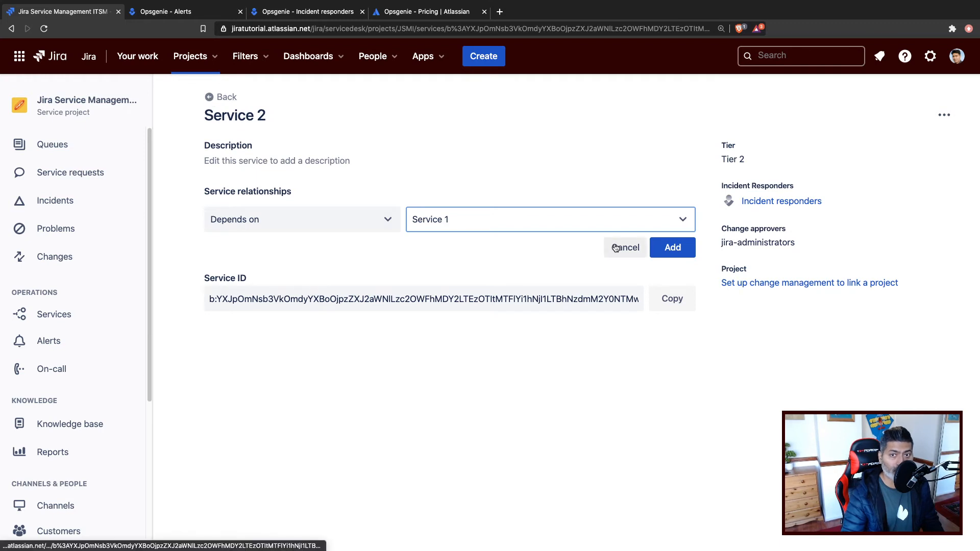
left_click(673, 248)
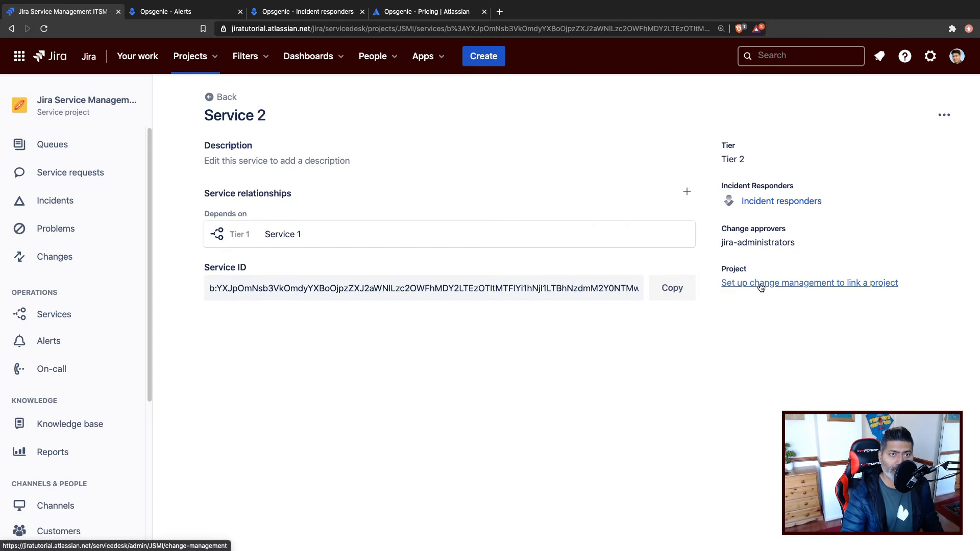
- Inspect Service 1's relationships and linked repository, and open the change management setup from its project link
left_click(209, 98)
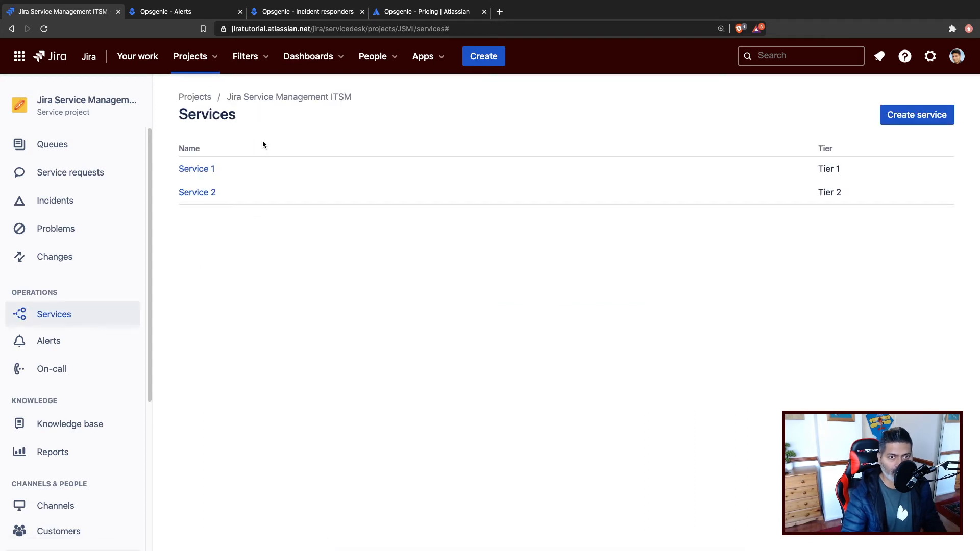
left_click(196, 170)
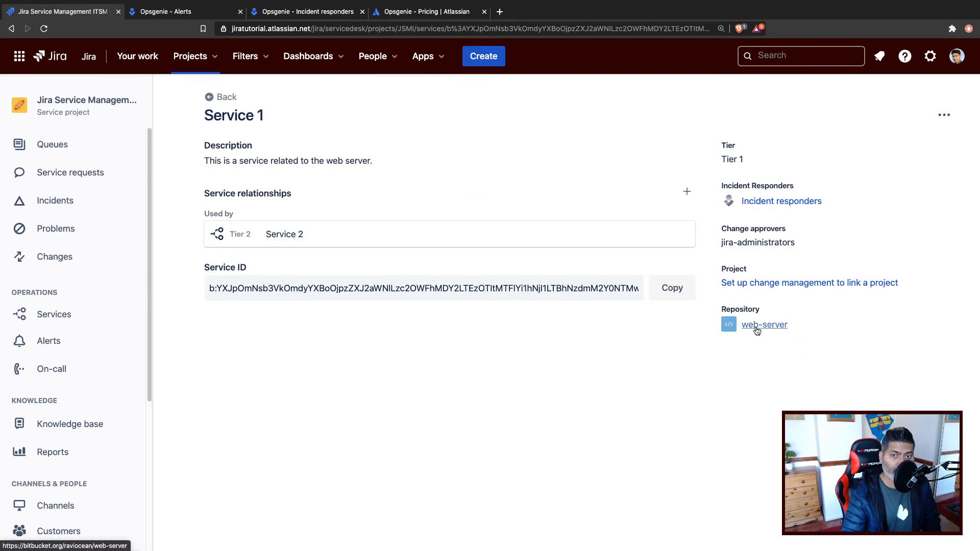
left_click(810, 284)
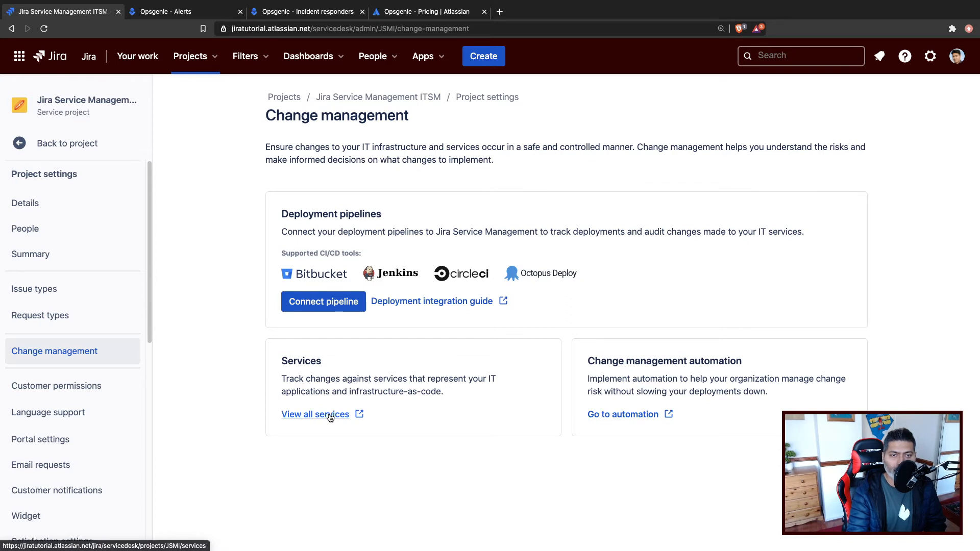
- Review the project's change management automation rules, and close the automation page to return to the Change management settings
left_click(628, 419)
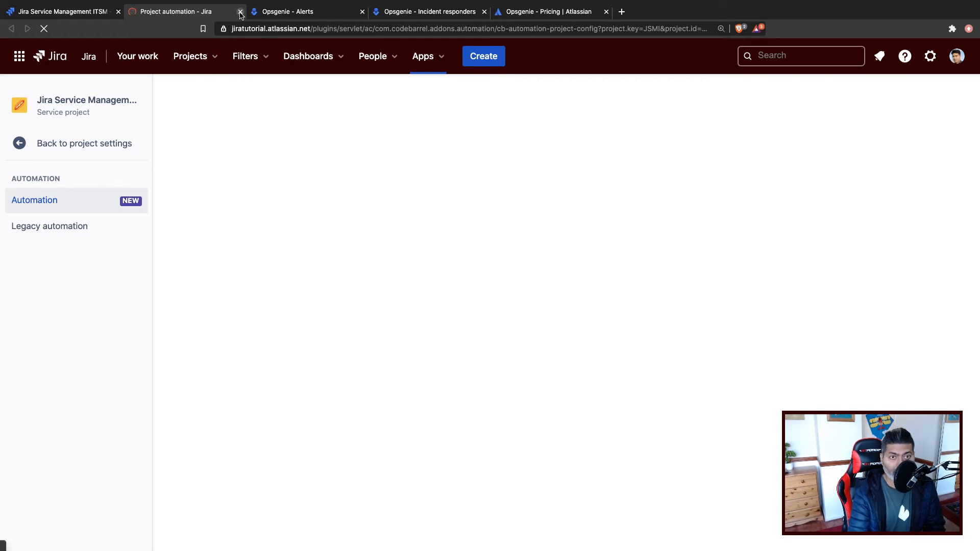
left_click(52, 13)
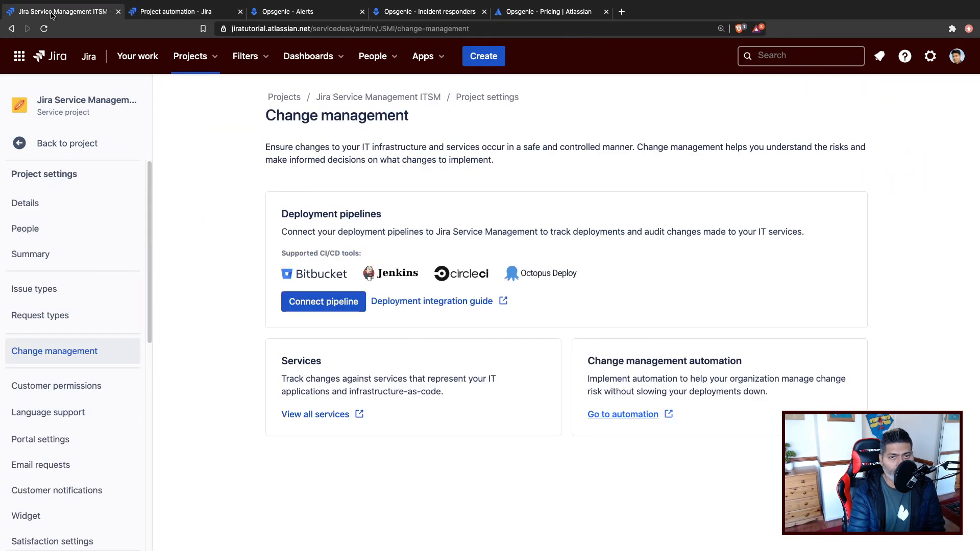
left_click(158, 15)
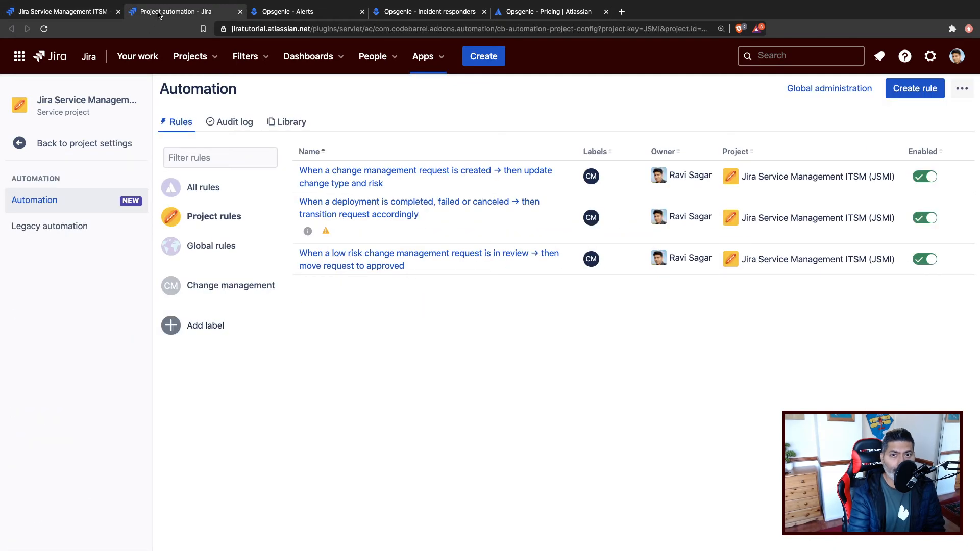
left_click(241, 12)
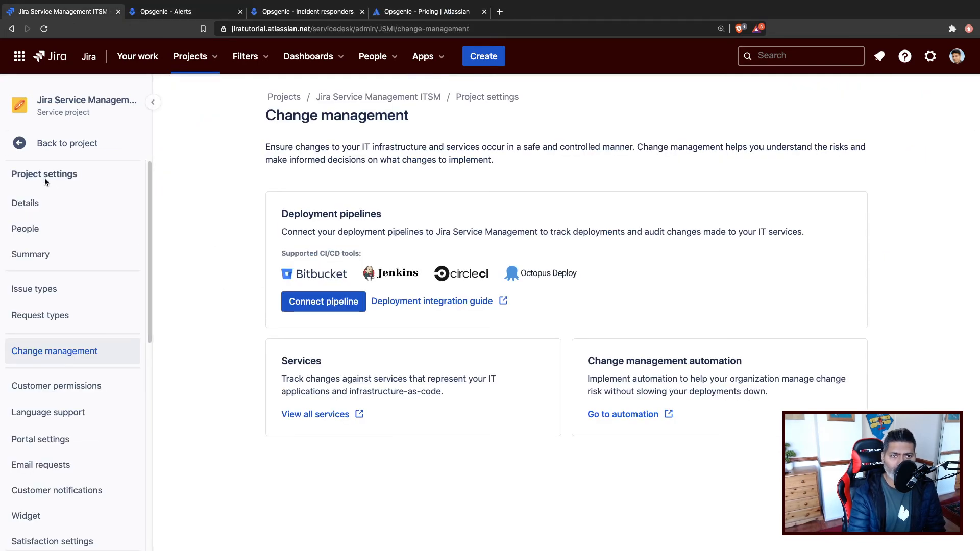
- Go back to the project, examine its open alerts in Opsgenie, and return to the Jira project
left_click(22, 147)
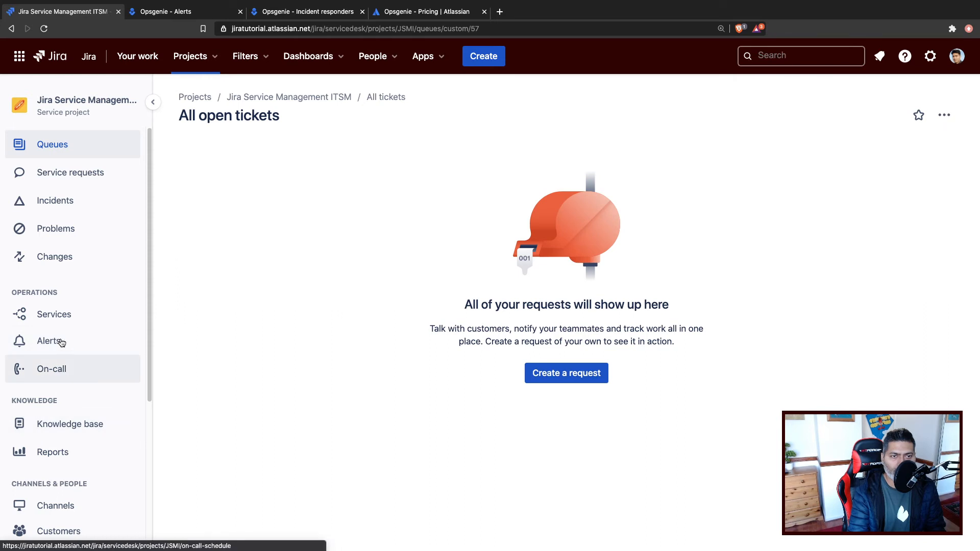
left_click(60, 339)
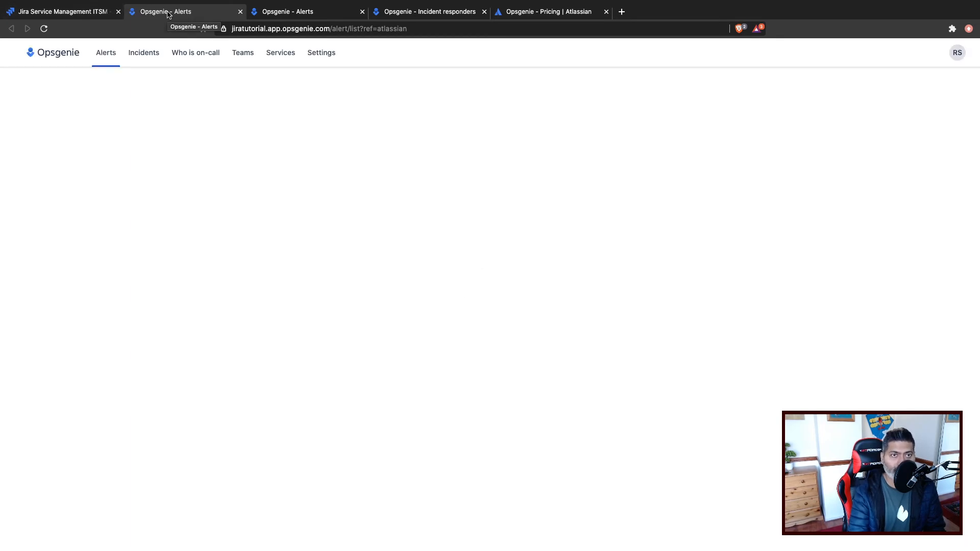
left_click(77, 15)
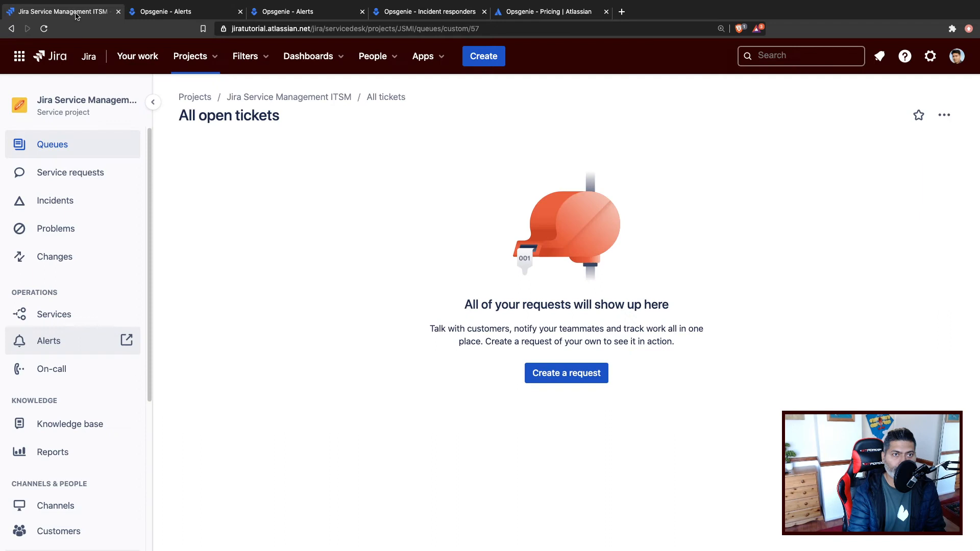
left_click(176, 16)
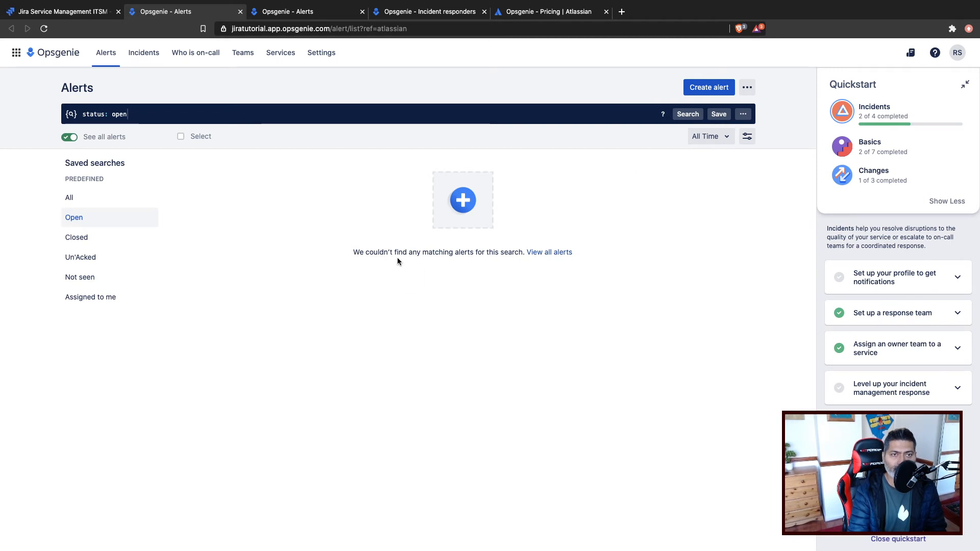
left_click(77, 14)
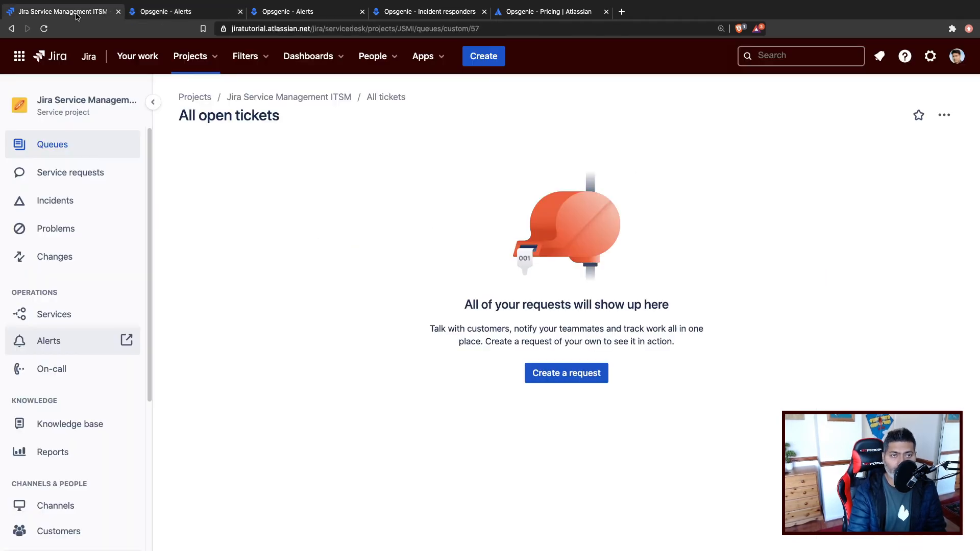
- Examine the Incident responders_schedule on the project's On-call page and in Opsgenie, and return to Jira
left_click(72, 368)
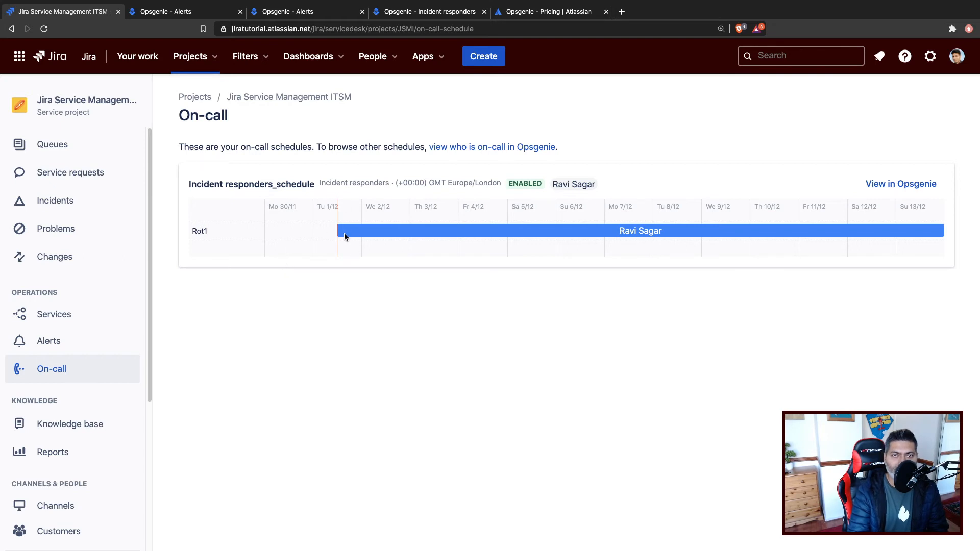
left_click(290, 12)
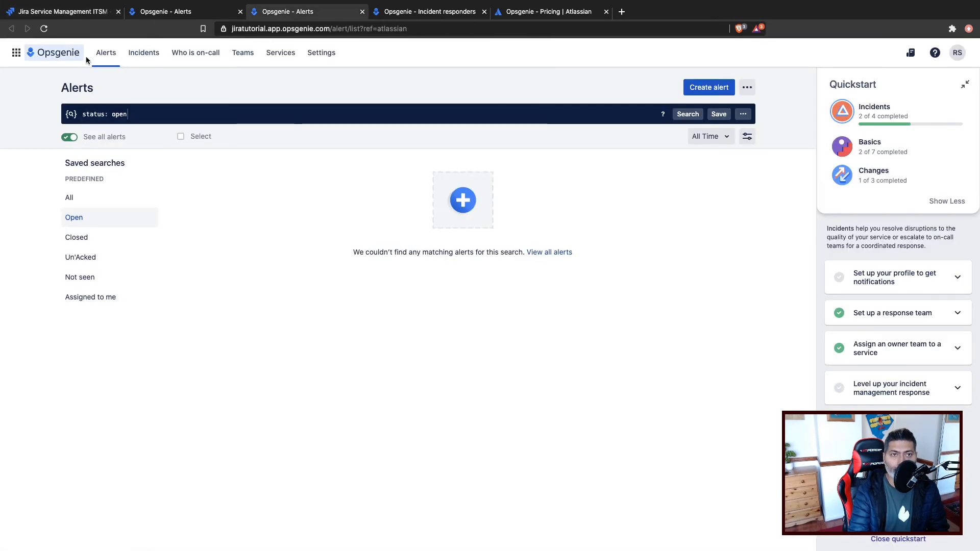
left_click(184, 61)
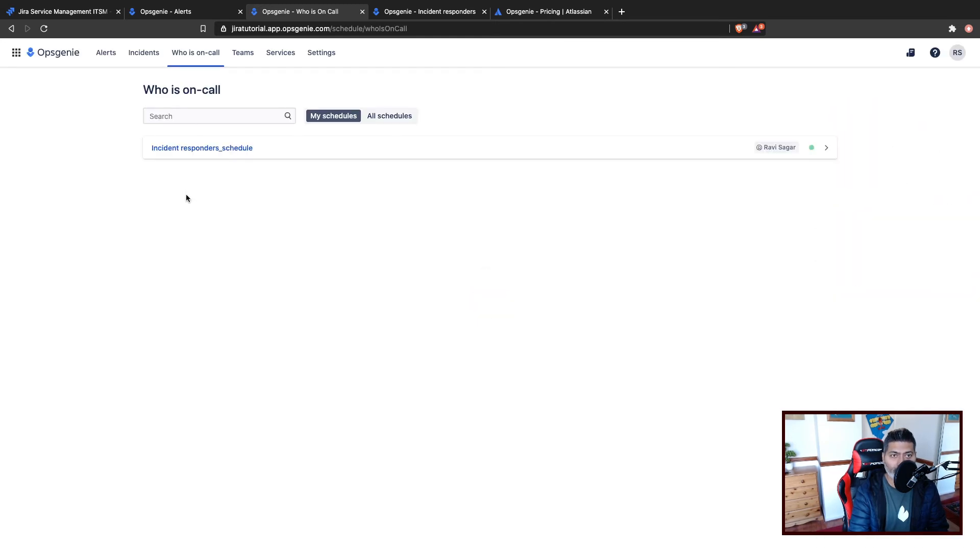
left_click(197, 148)
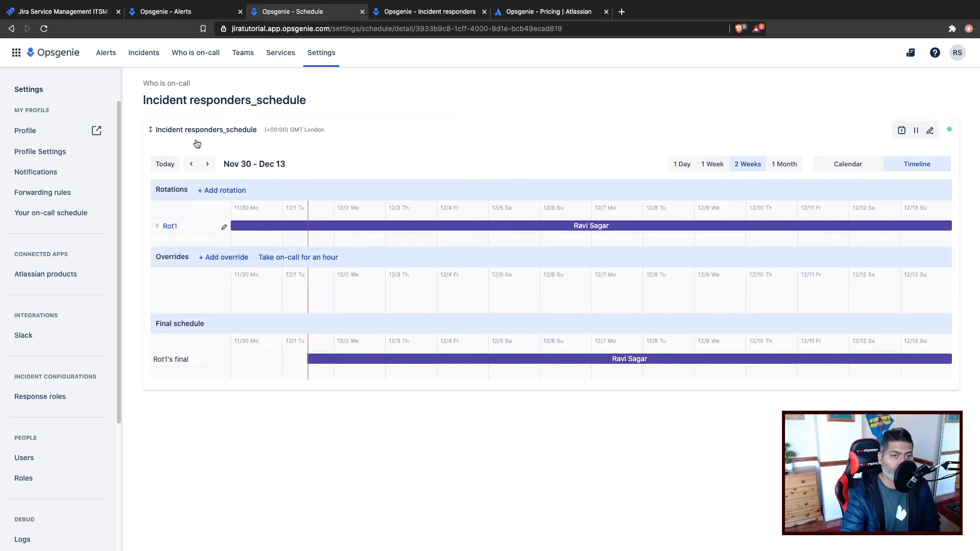
left_click(76, 17)
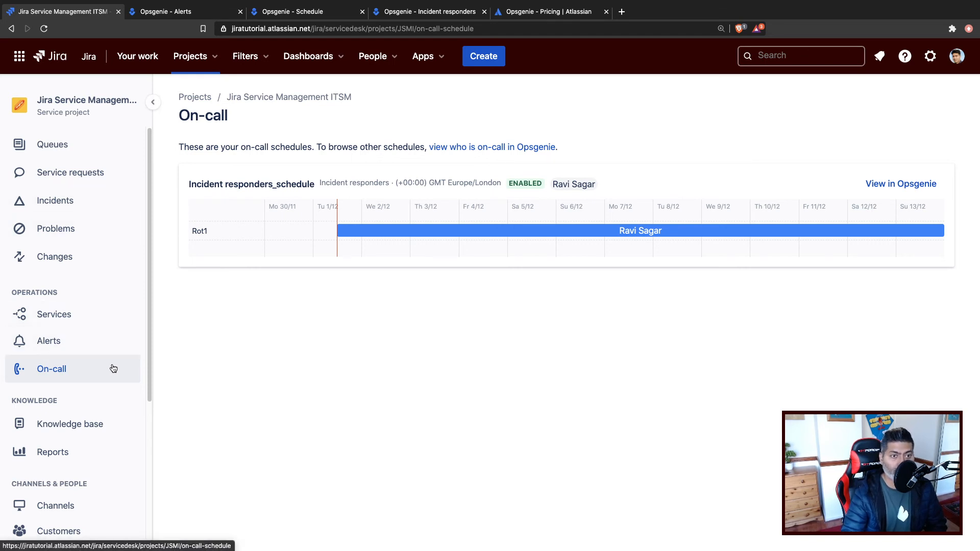
- Open the project settings and view the Change management page
scroll(106, 362, "down", 3)
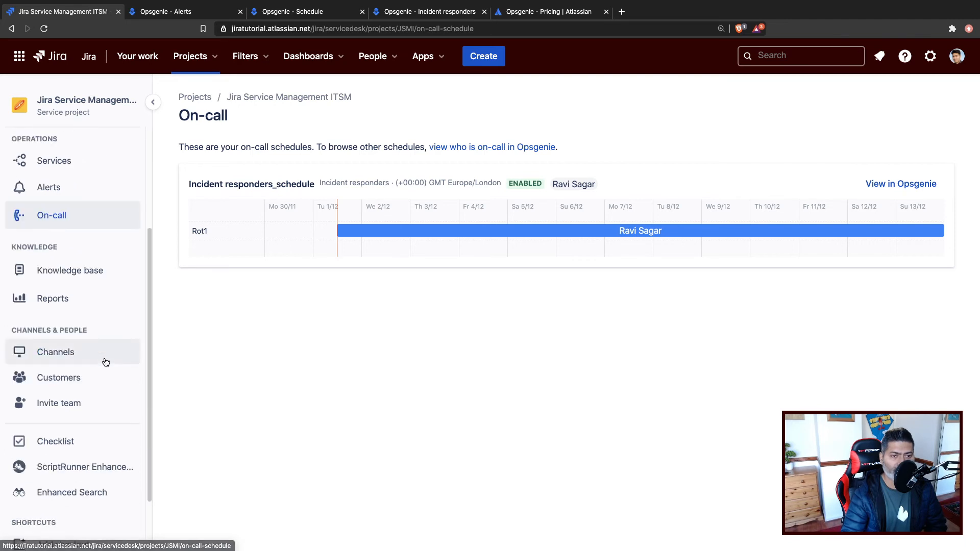
scroll(105, 362, "down", 2)
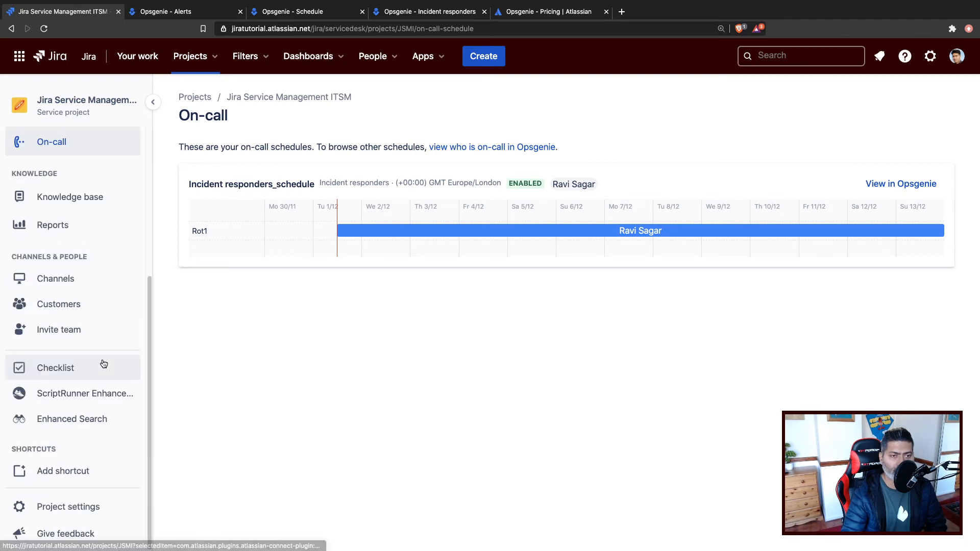
left_click(61, 509)
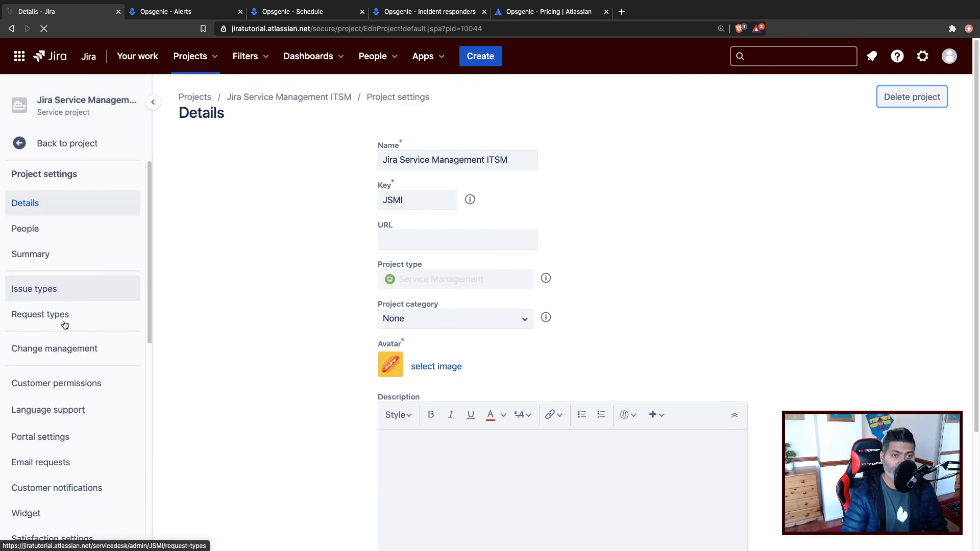
left_click(56, 352)
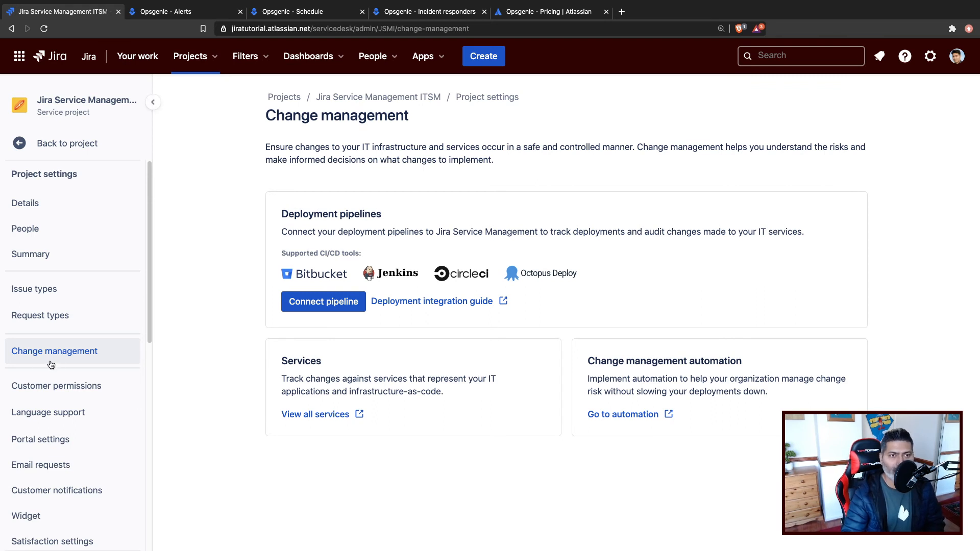
- View the Language support page in the project settings
scroll(78, 363, "down", 1)
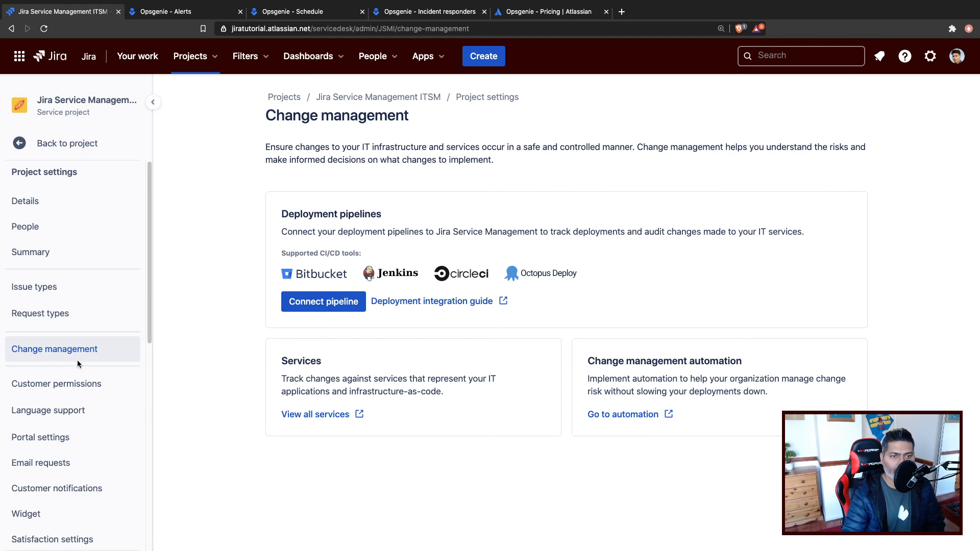
scroll(78, 362, "down", 1)
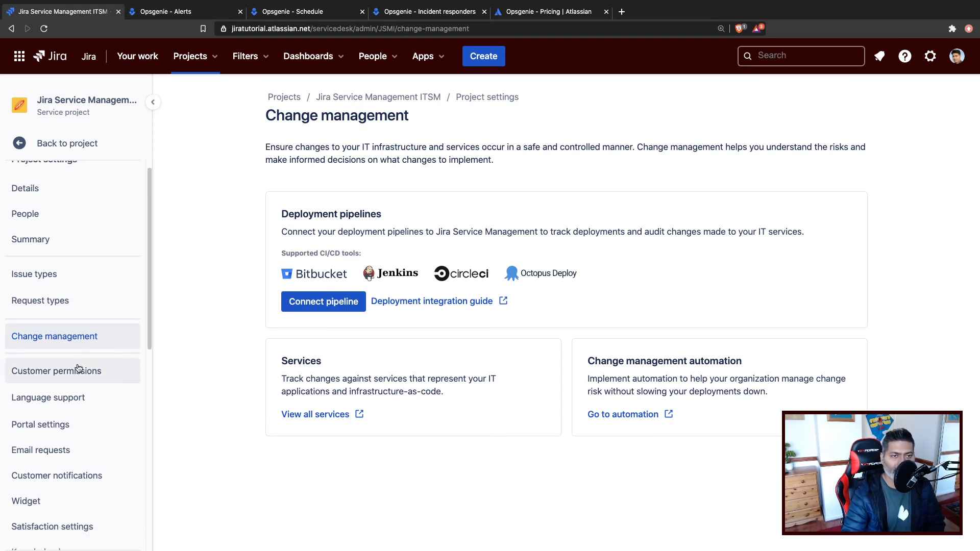
left_click(73, 401)
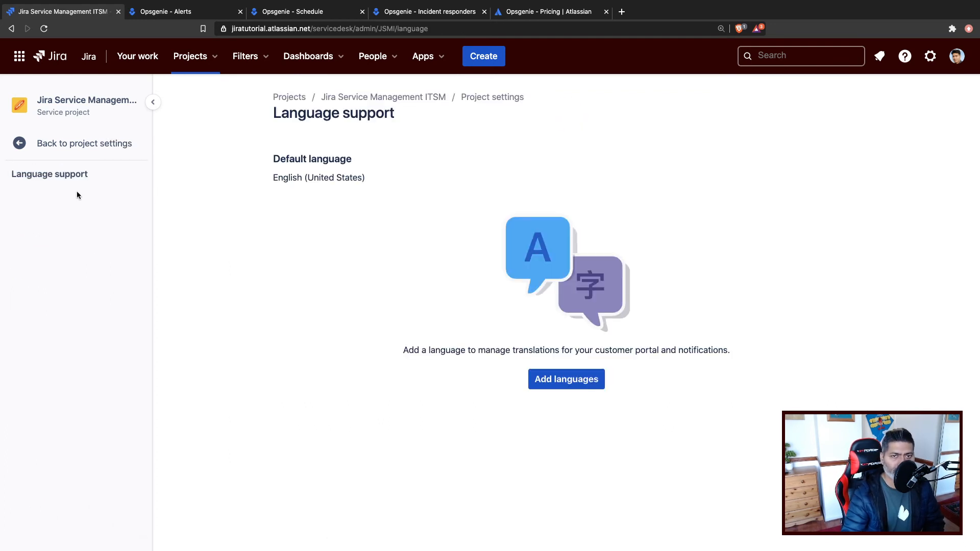
- Add English (United Kingdom) as a translation language on the project's Language support page
left_click(18, 150)
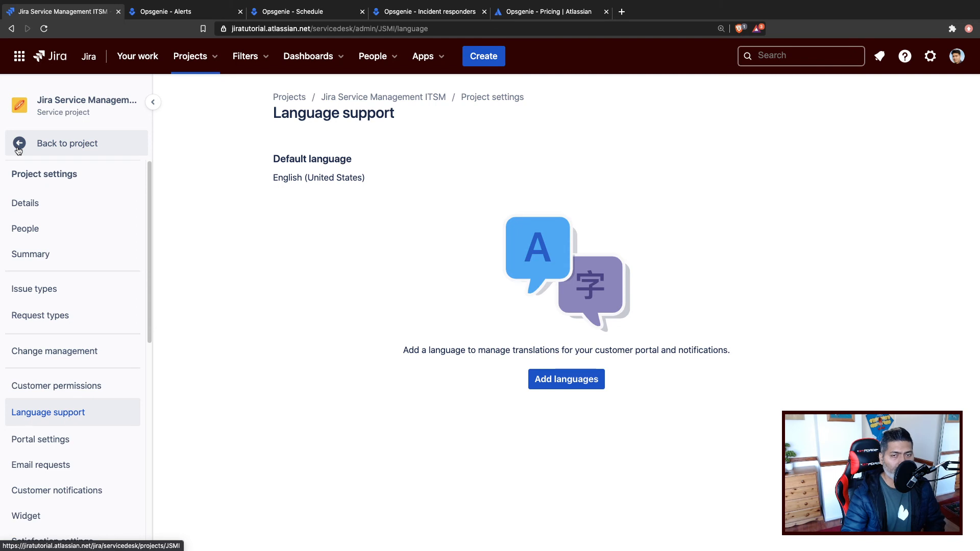
left_click(569, 380)
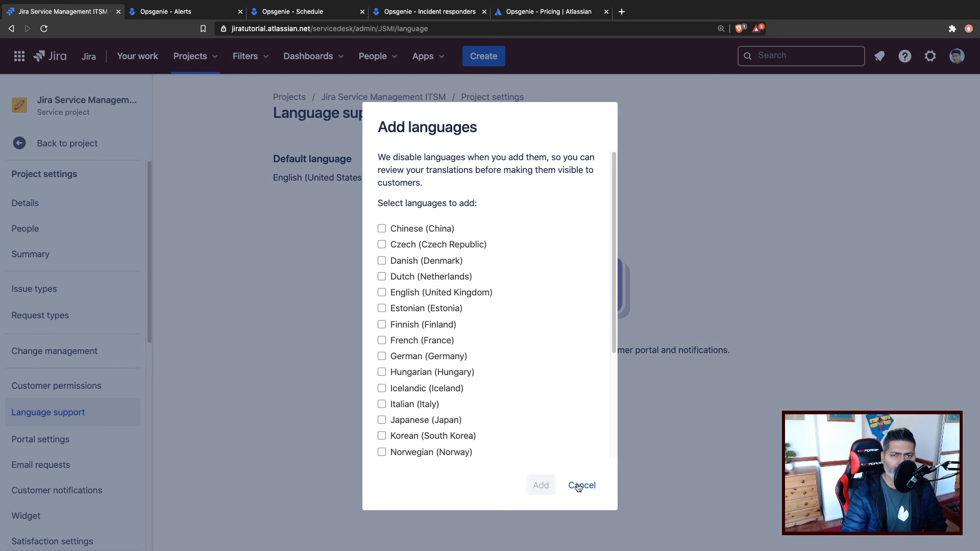
left_click_drag(578, 488, 452, 307)
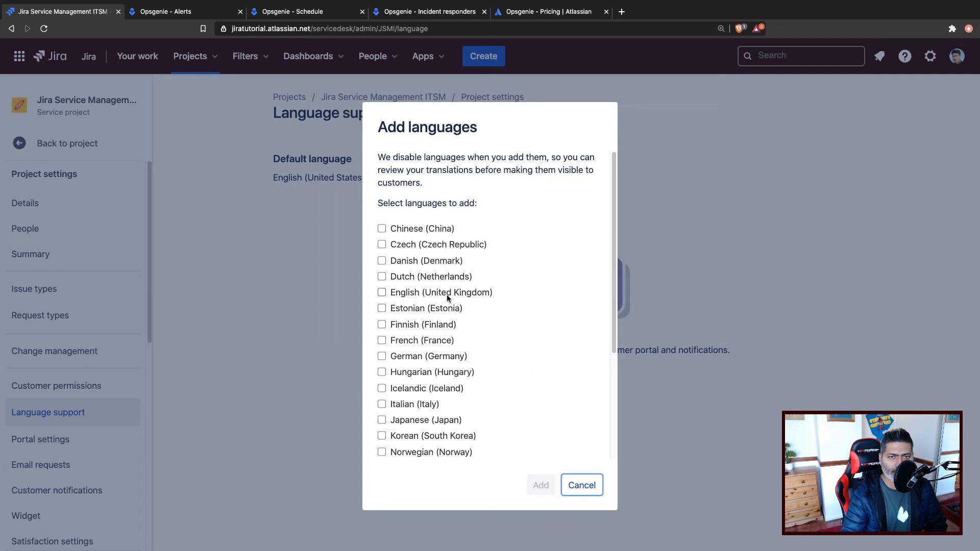
left_click(382, 293)
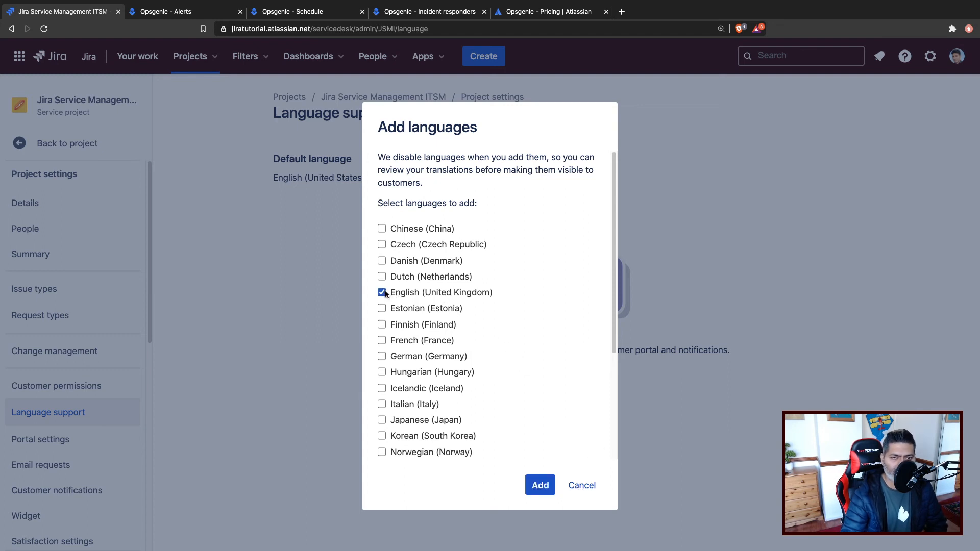
left_click(542, 492)
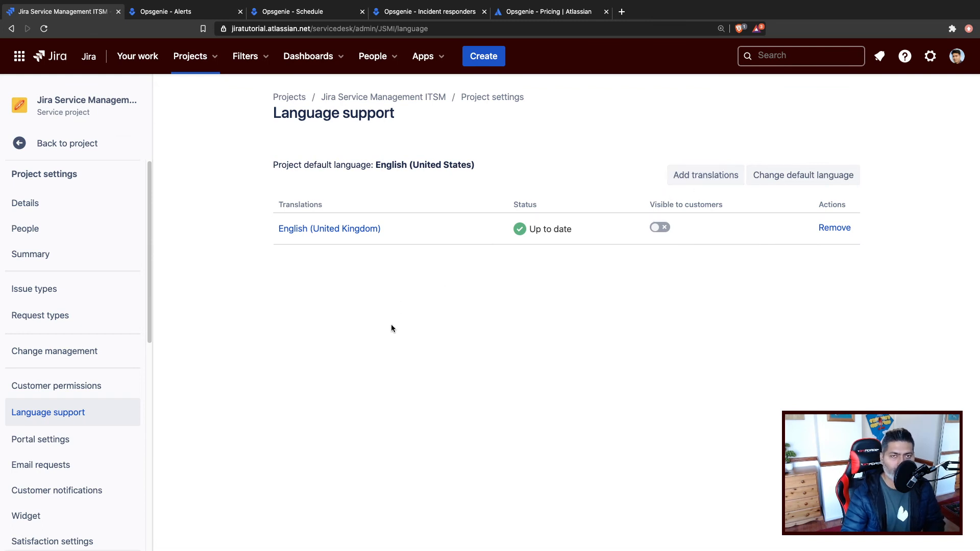
- View the Widget page in the project settings
scroll(72, 405, "down", 4)
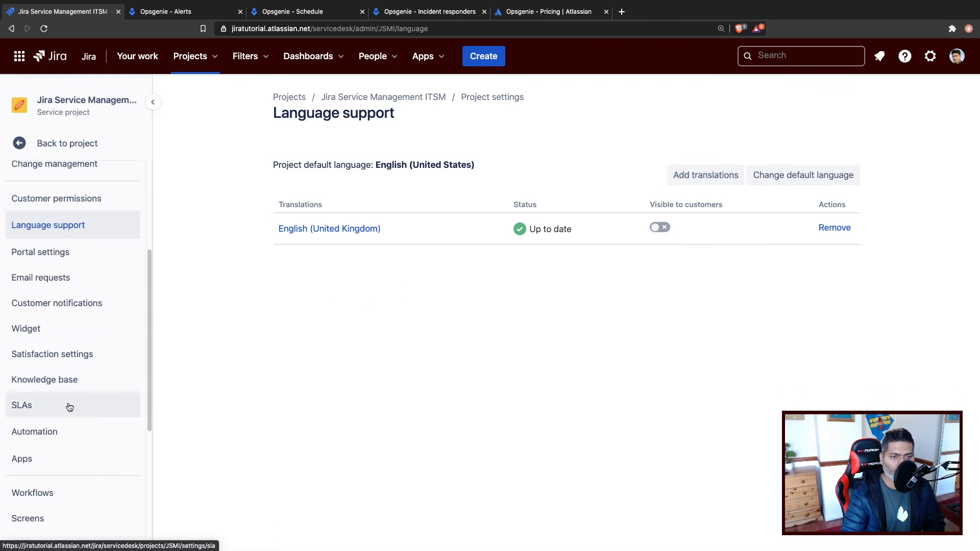
left_click(73, 334)
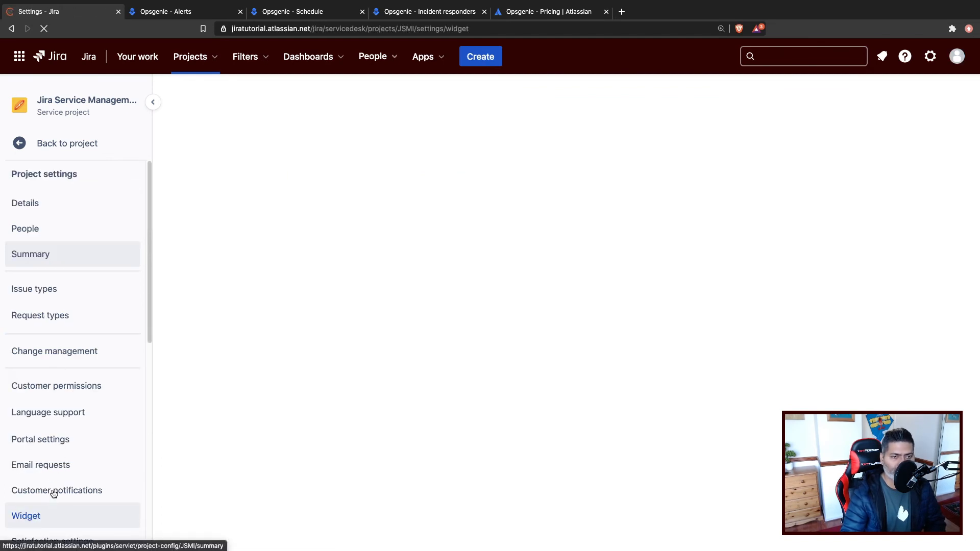
scroll(54, 487, "down", 2)
scroll(59, 457, "up", 2)
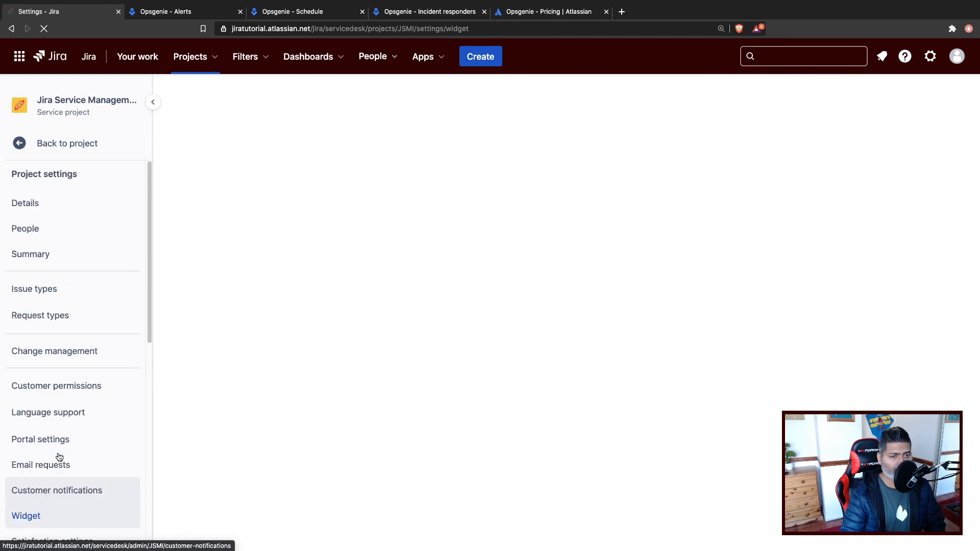
scroll(60, 457, "down", 3)
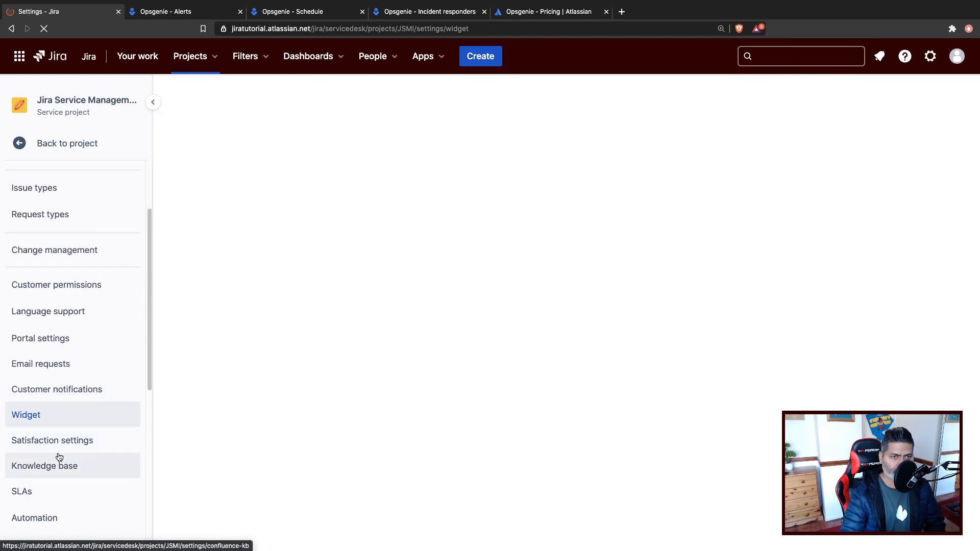
scroll(59, 457, "up", 3)
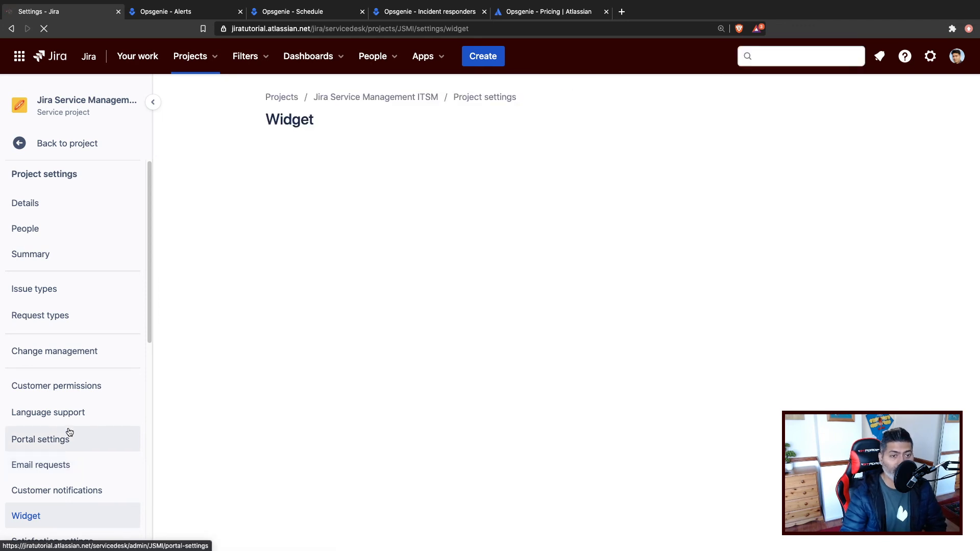
left_click(64, 437)
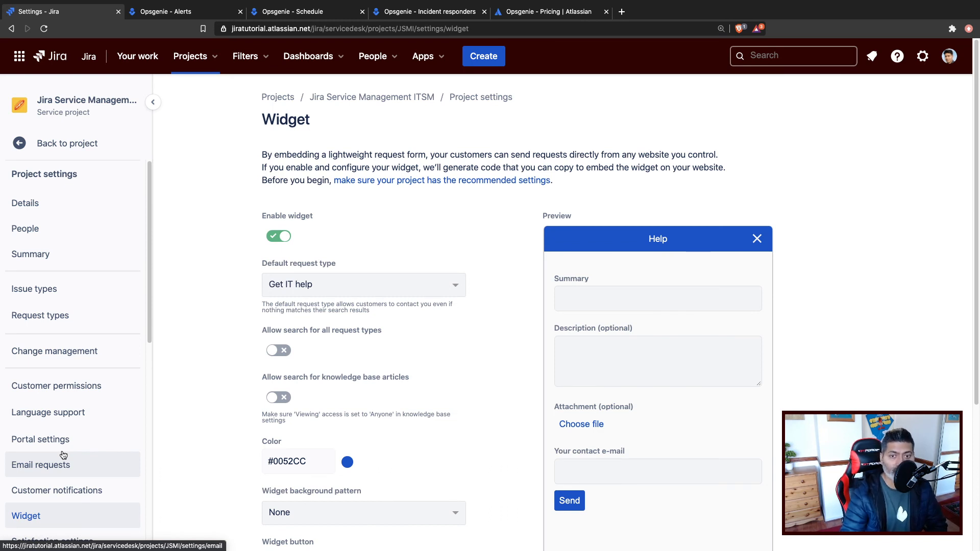
- Open the project's SLAs and examine the goals and conditions of the Time to resolution SLA
scroll(56, 495, "down", 3)
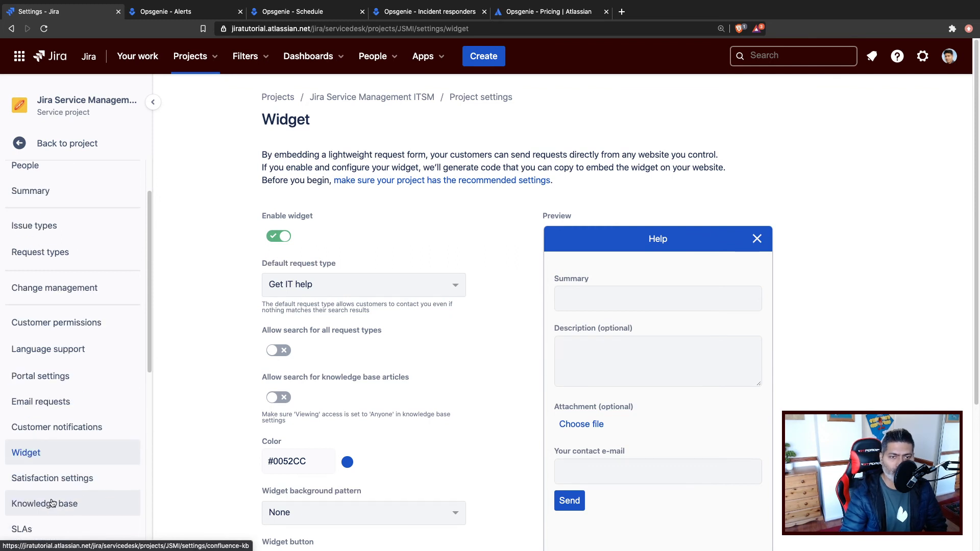
scroll(51, 502, "down", 2)
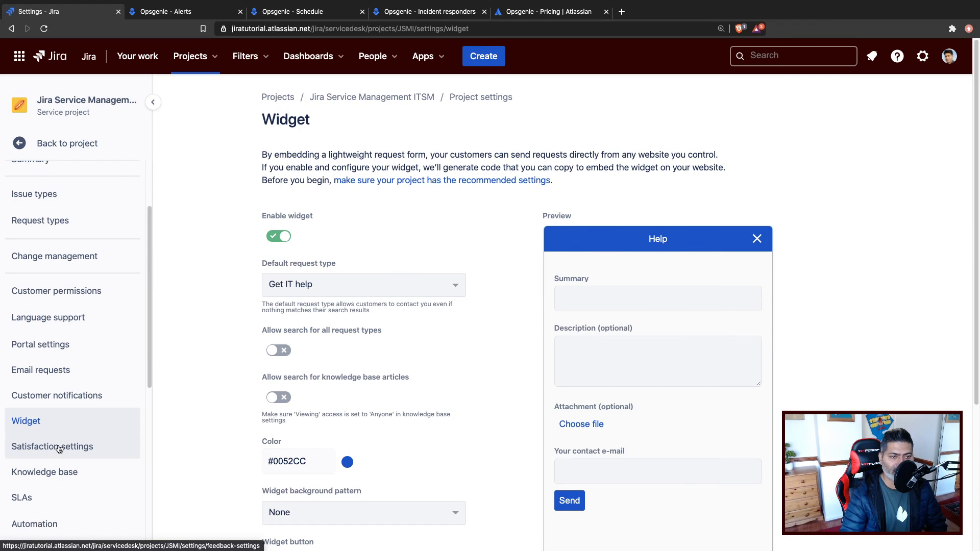
scroll(61, 452, "down", 1)
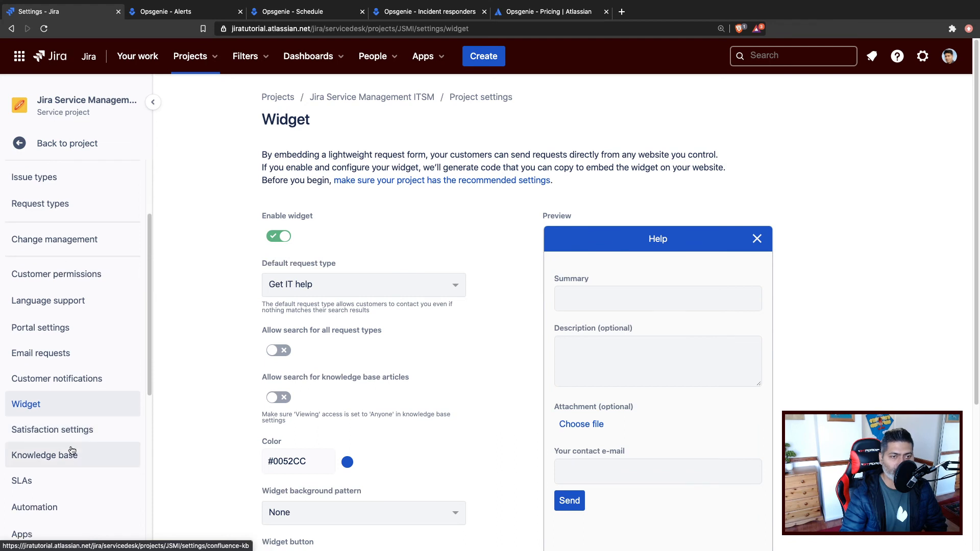
left_click(53, 484)
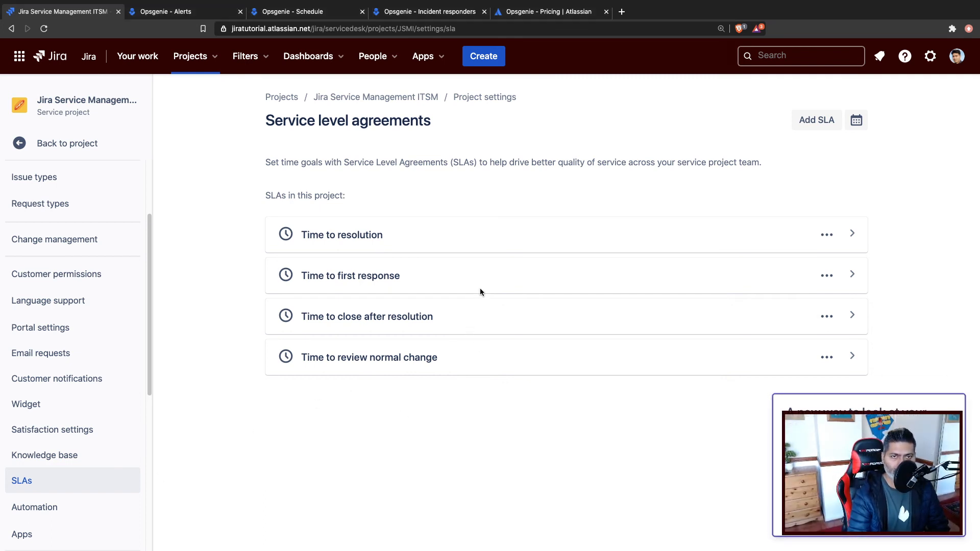
left_click(851, 235)
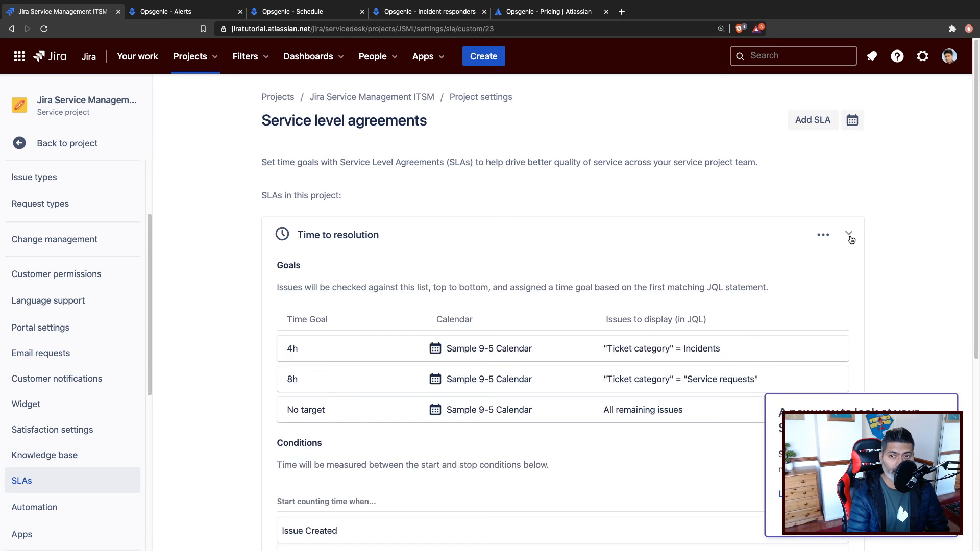
scroll(591, 340, "down", 1)
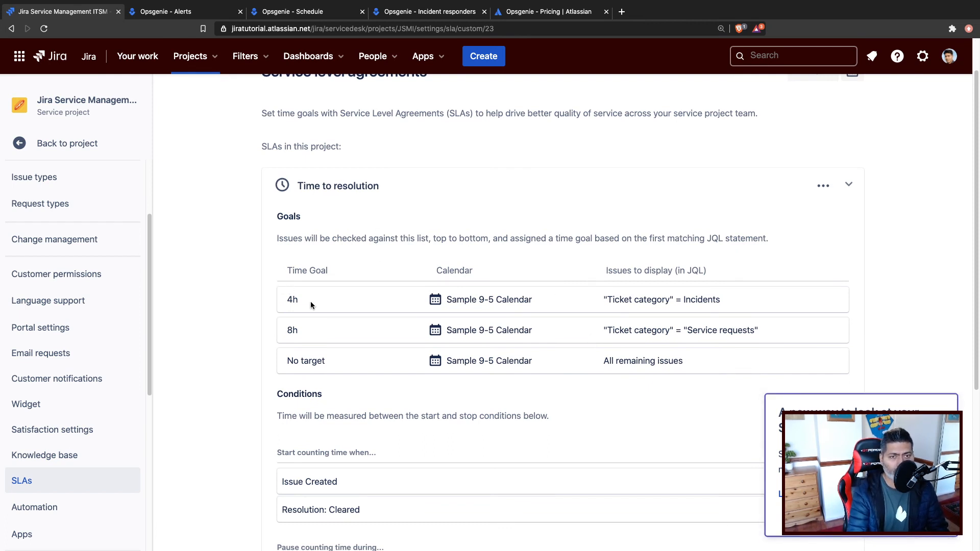
scroll(360, 412, "down", 3)
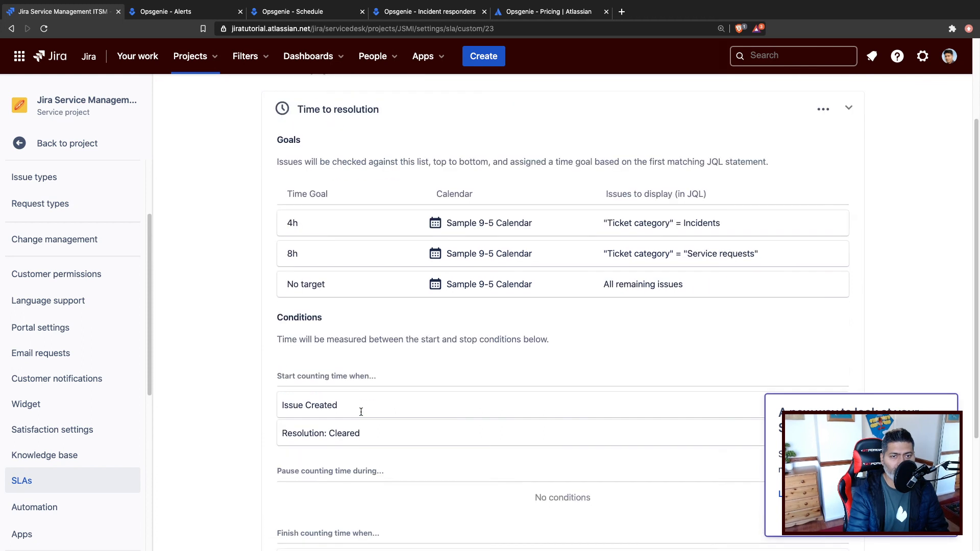
scroll(449, 422, "down", 3)
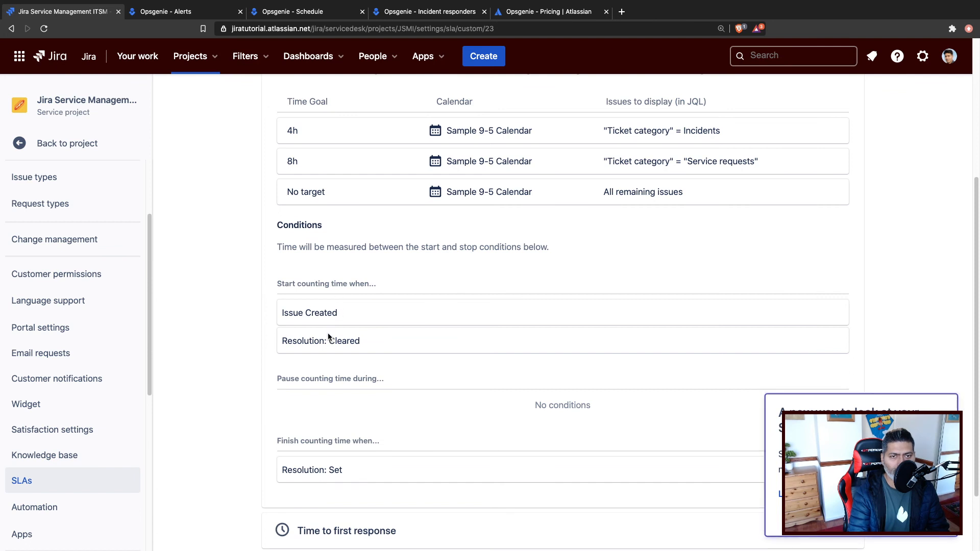
scroll(334, 402, "down", 1)
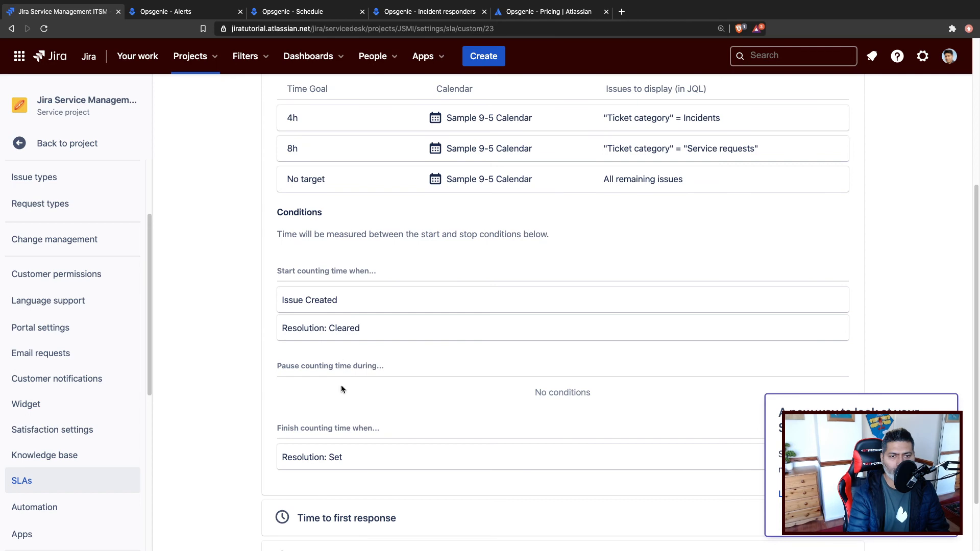
scroll(571, 392, "down", 3)
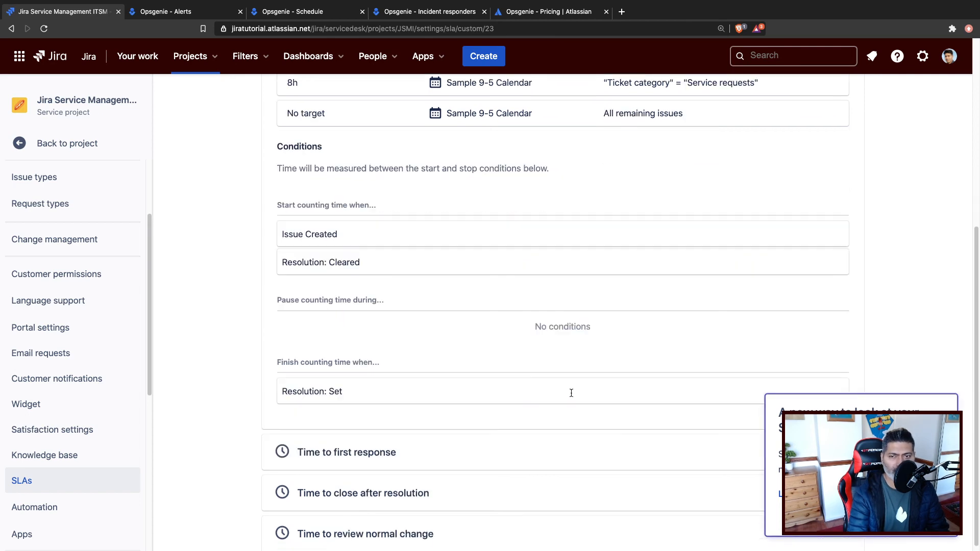
scroll(571, 392, "up", 10)
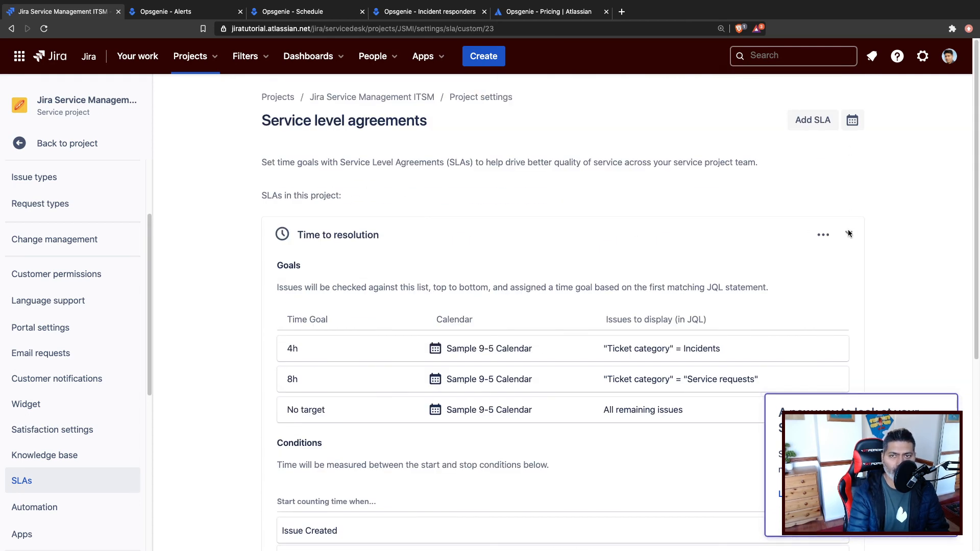
- Start adding an SLA and examine the goal and condition options of its blank form
left_click(818, 124)
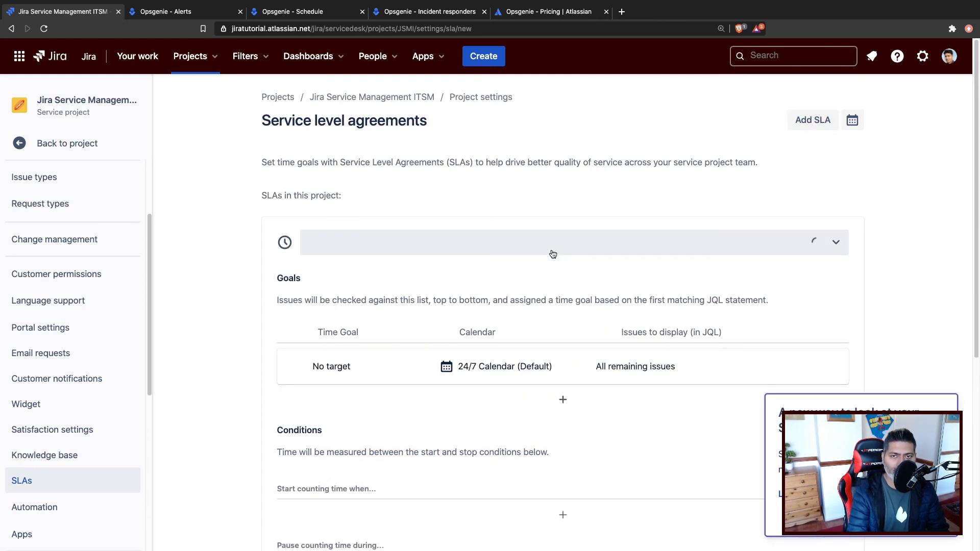
scroll(567, 261, "down", 4)
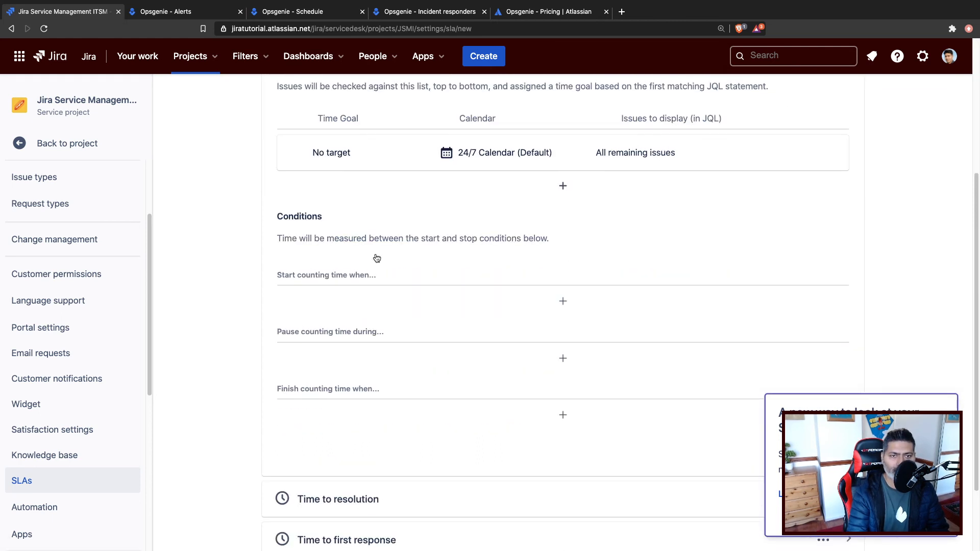
scroll(424, 410, "up", 2)
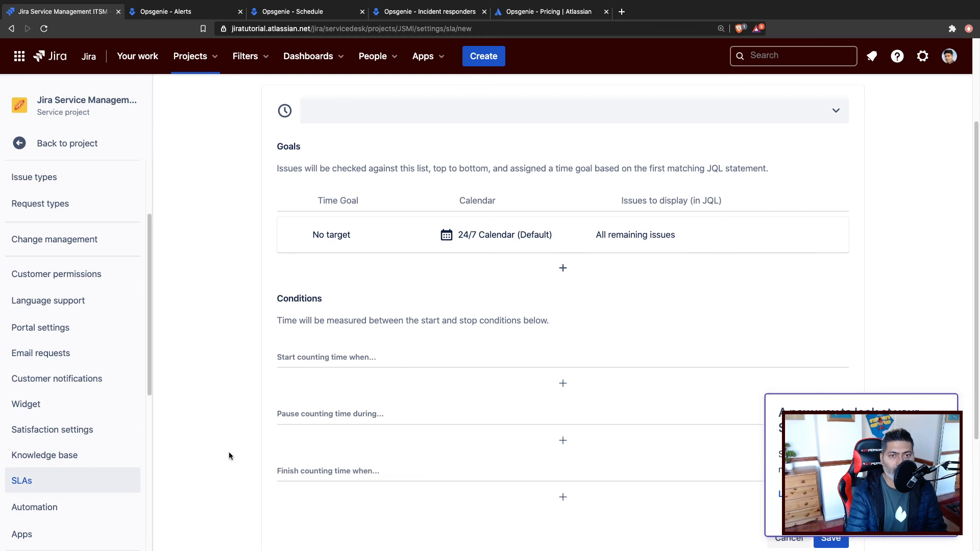
scroll(56, 456, "down", 3)
left_click(53, 402)
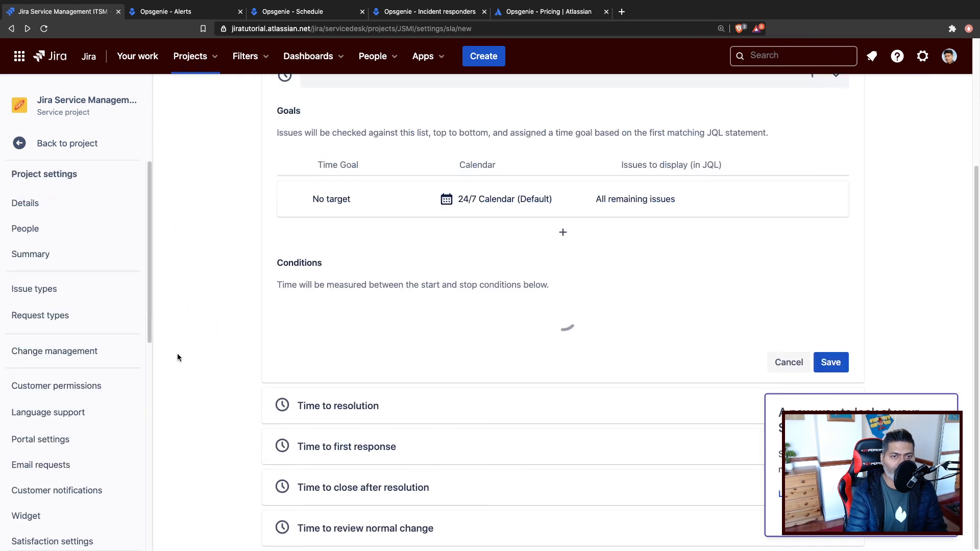
- Look through the remaining project settings entries and return to the project's queues
scroll(124, 356, "down", 8)
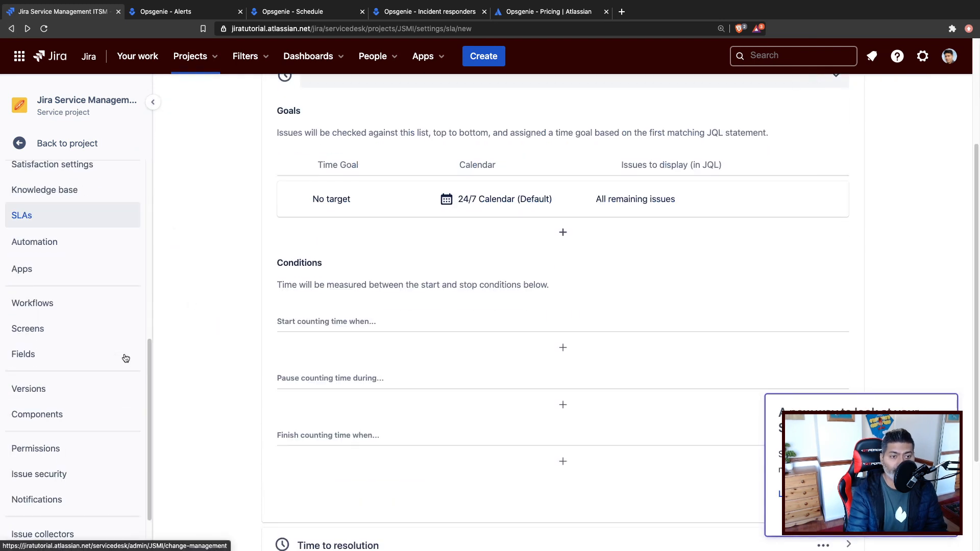
scroll(97, 493, "down", 2)
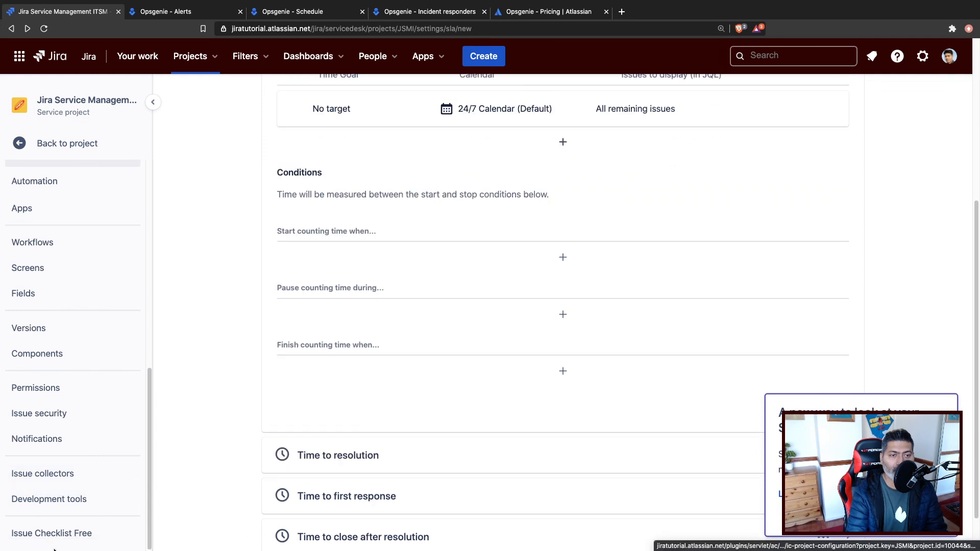
scroll(80, 498, "up", 4)
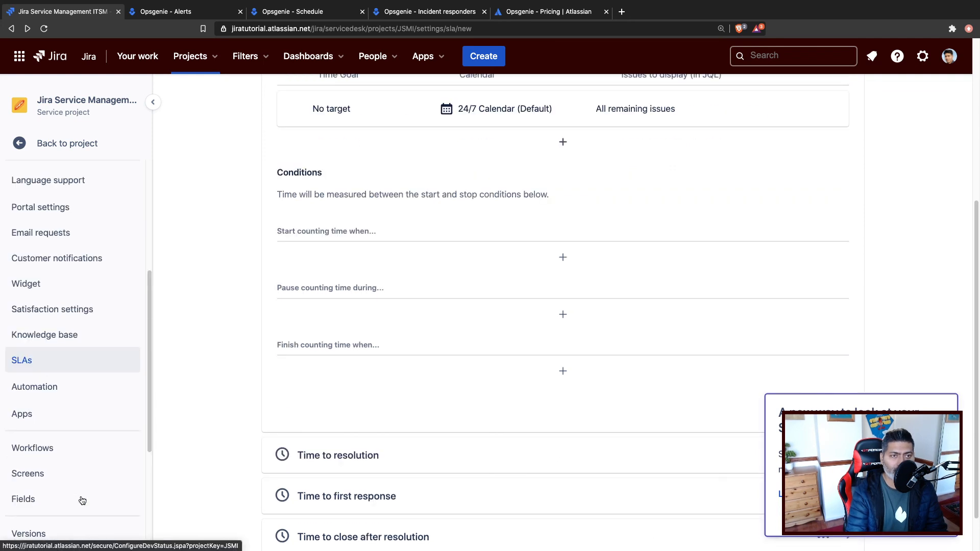
scroll(83, 500, "down", 4)
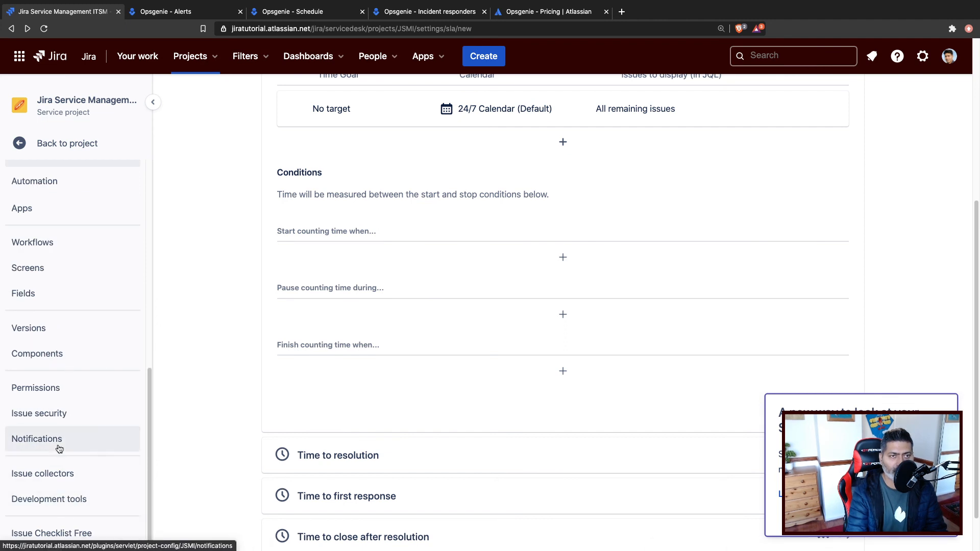
scroll(59, 446, "up", 7)
left_click(23, 146)
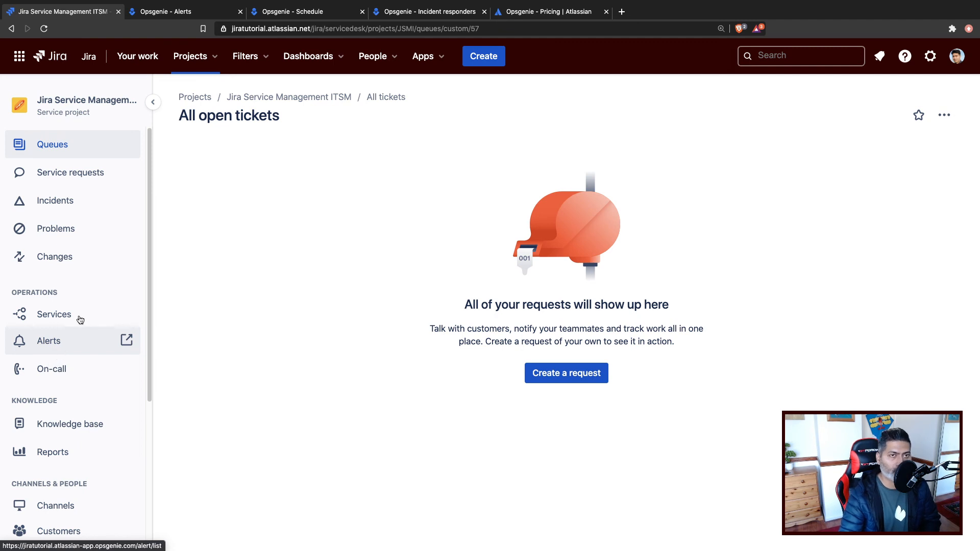
- Switch to Opsgenie from the project's alerts and view the Profile Settings page
left_click(193, 17)
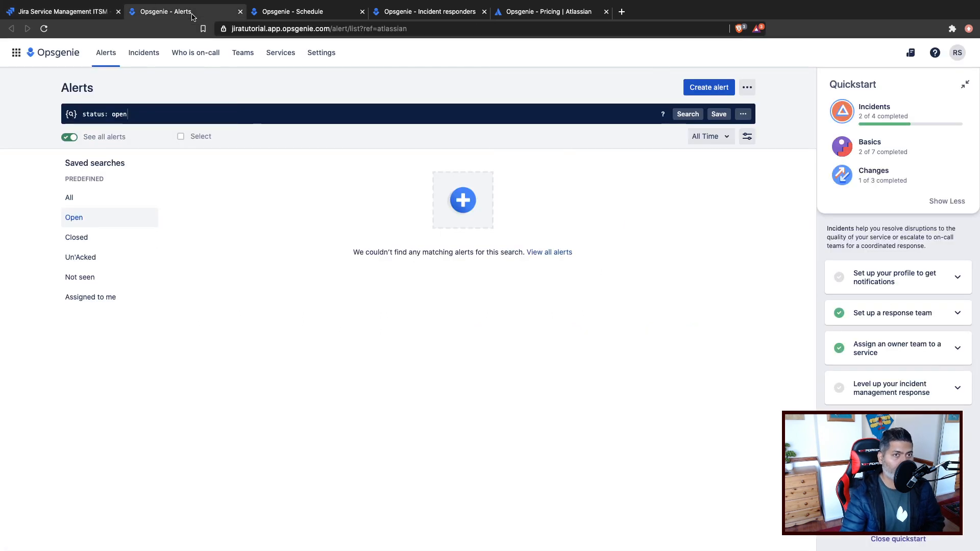
left_click(73, 19)
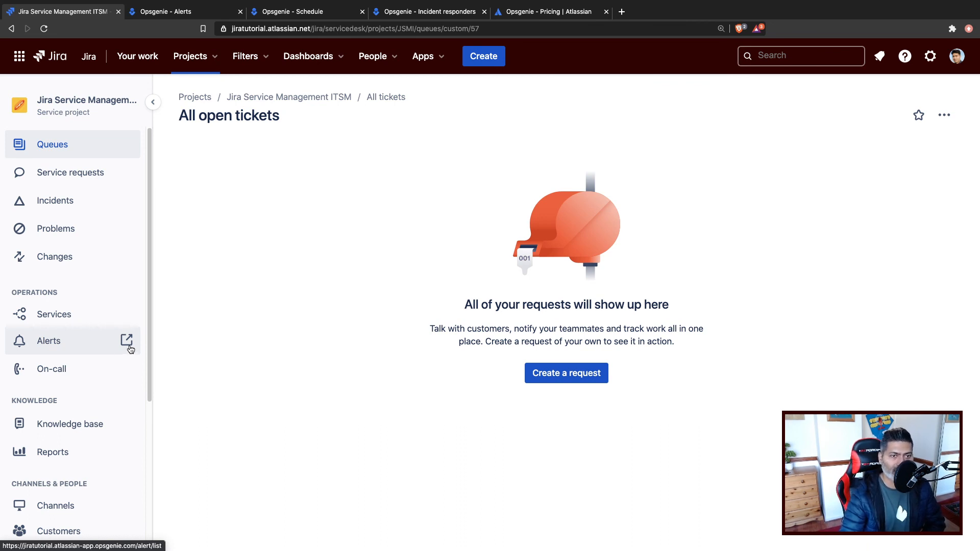
left_click(129, 347)
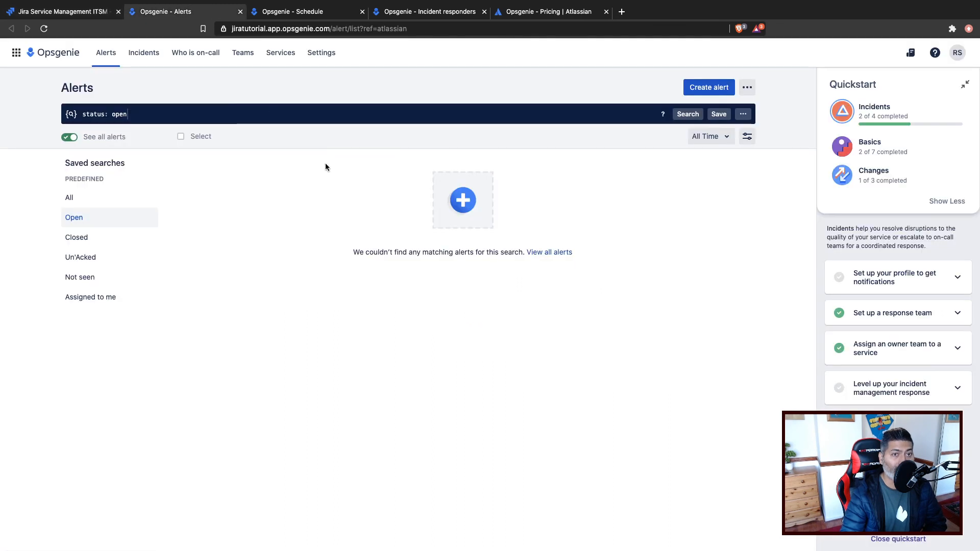
left_click(320, 53)
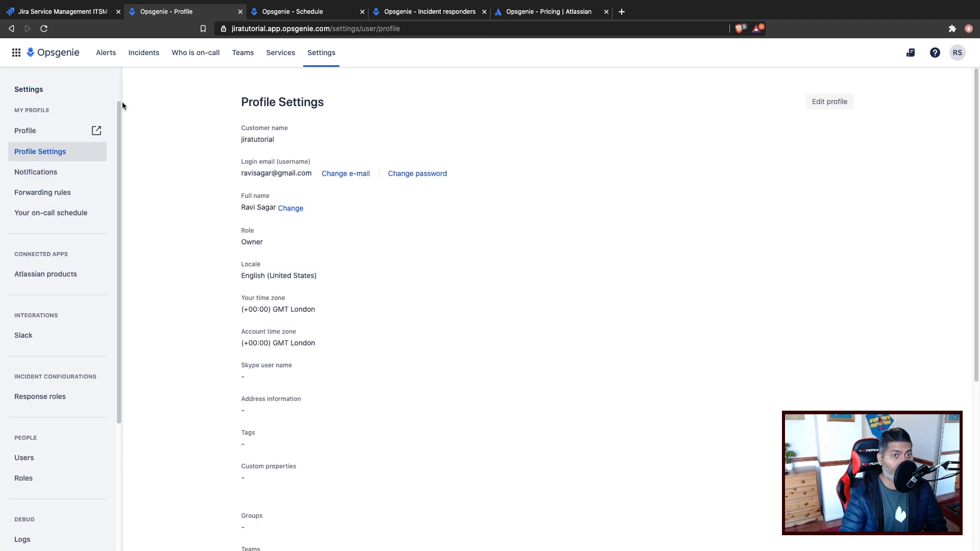
- Return to the Jira project and open its On-call page
left_click(75, 19)
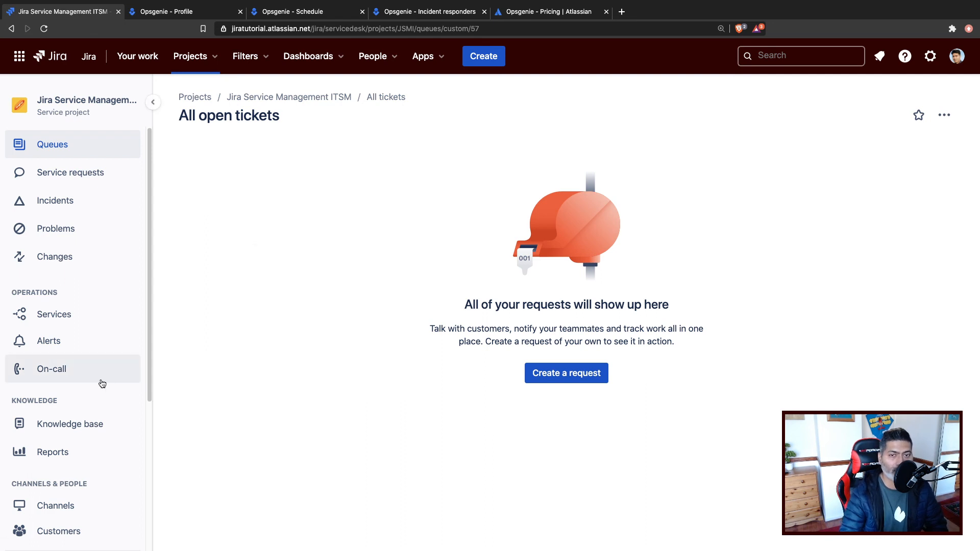
left_click(86, 365)
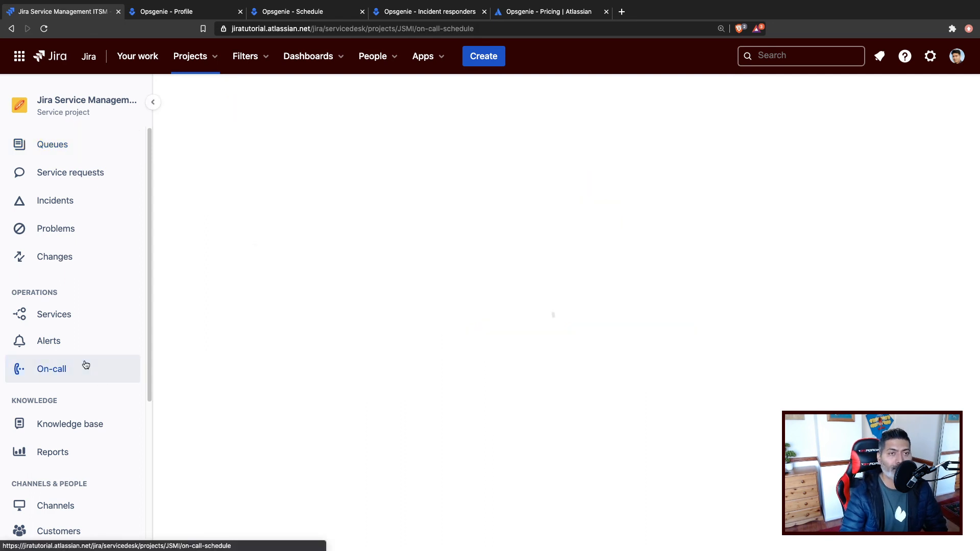